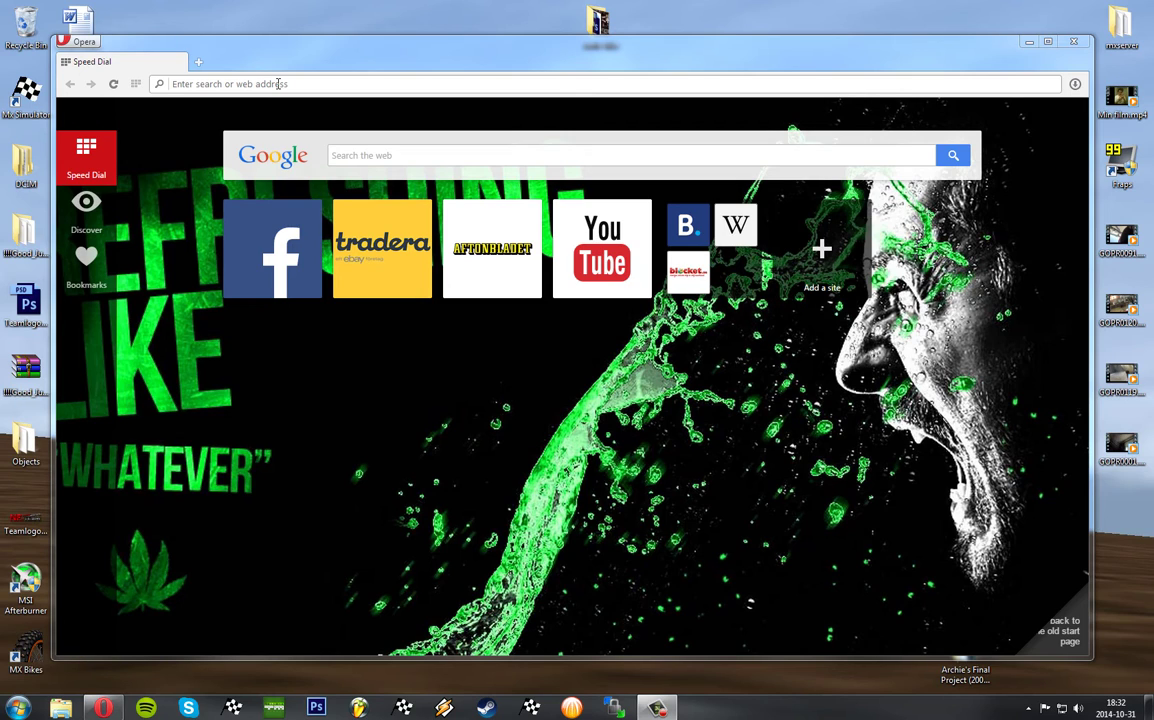
key("super+r")
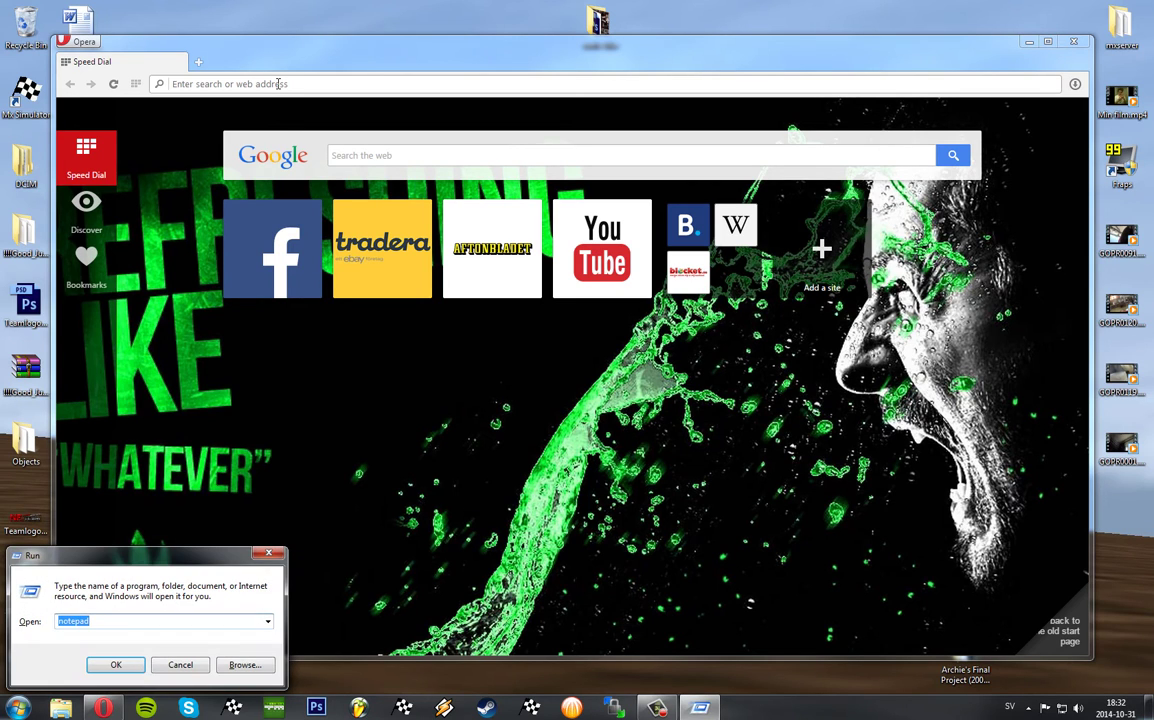
key("Escape")
left_click(18, 708)
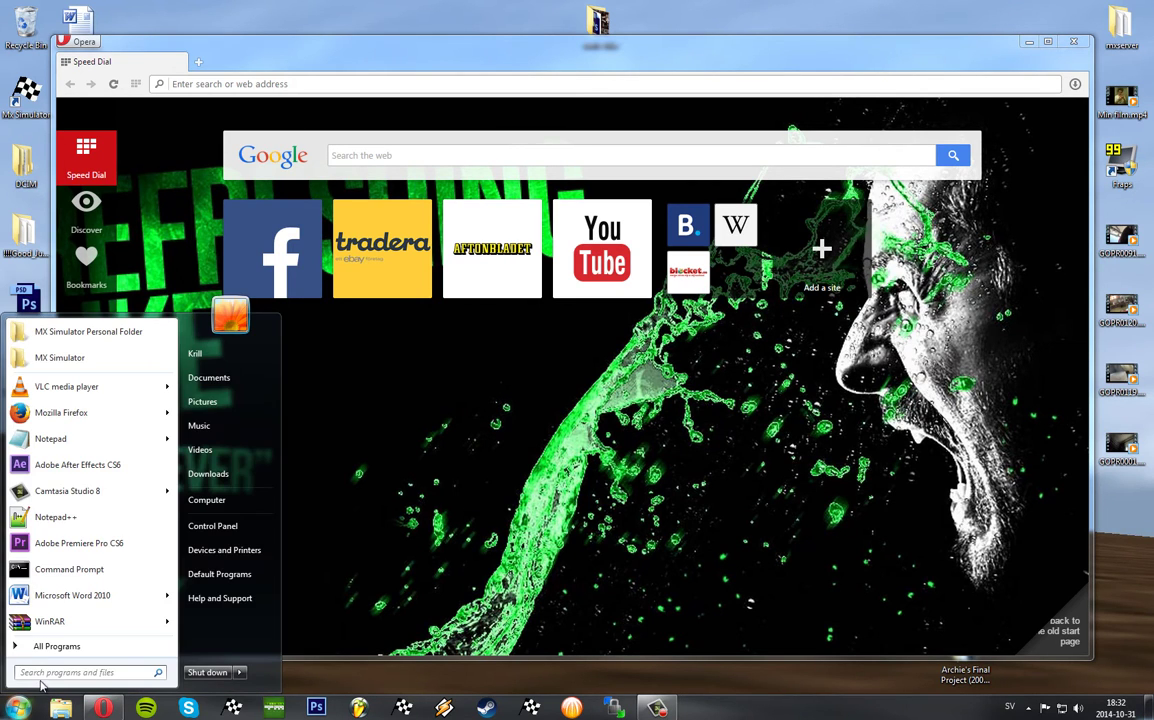
key("Escape")
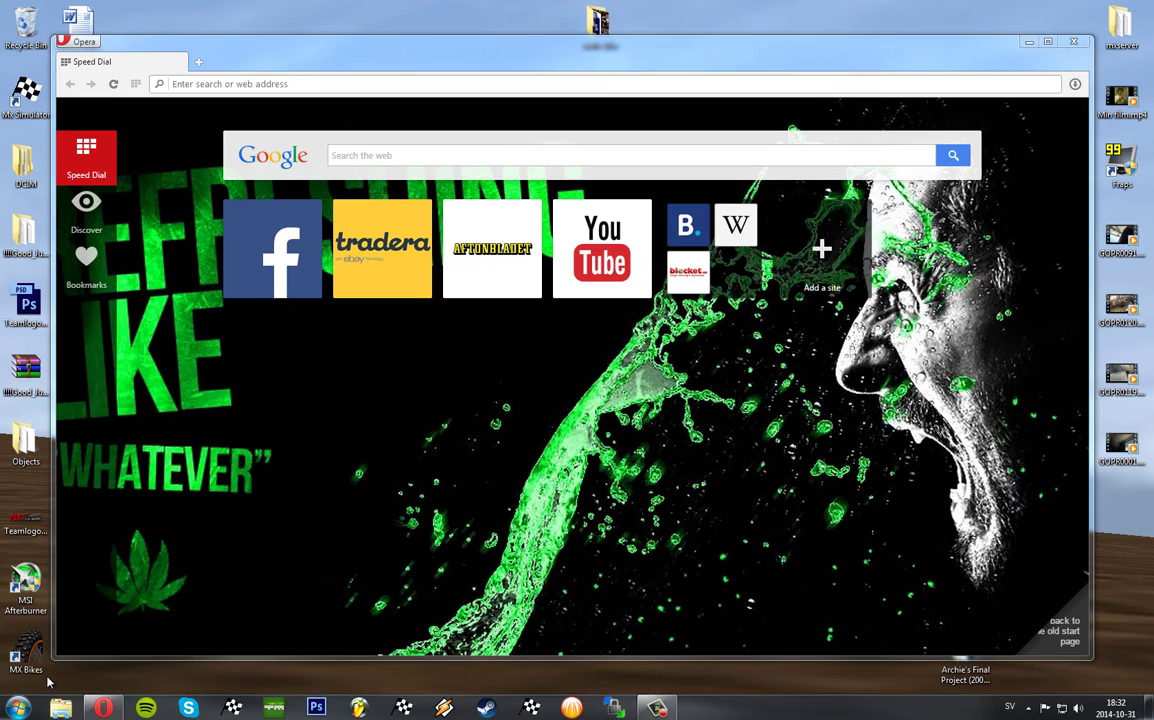
Open a Command Prompt with cmd and enlarge its window to nearly the full height of the desktop.
key("super+r")
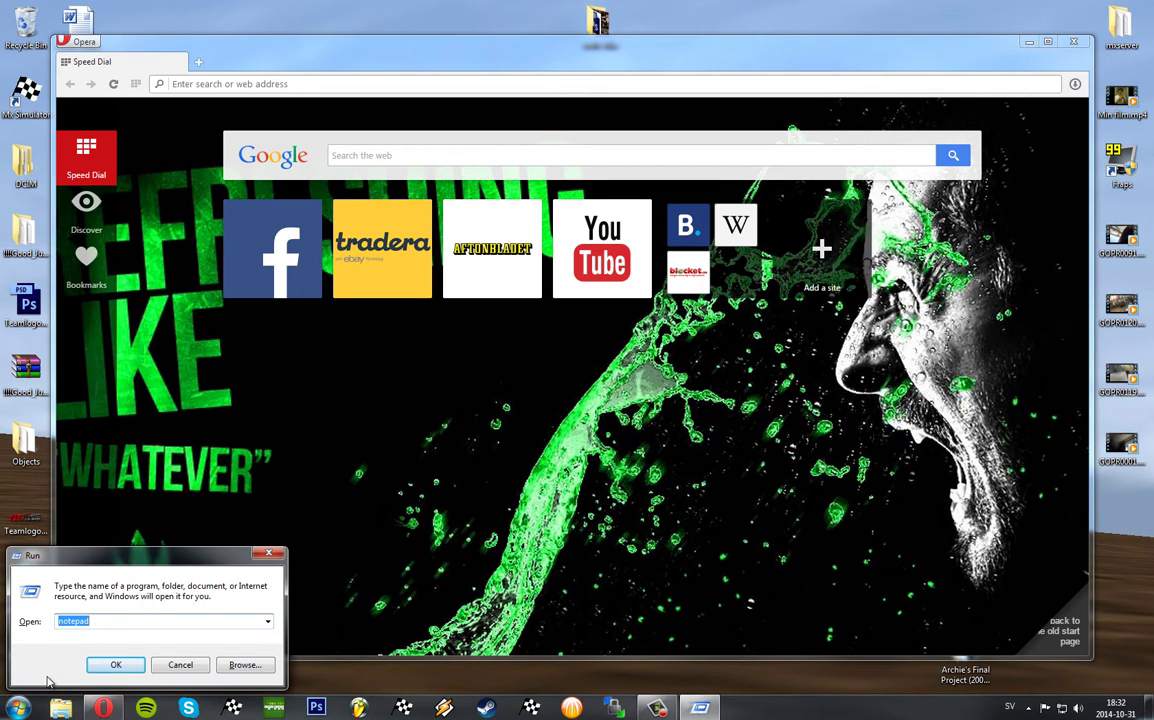
type("cmd")
key("Return")
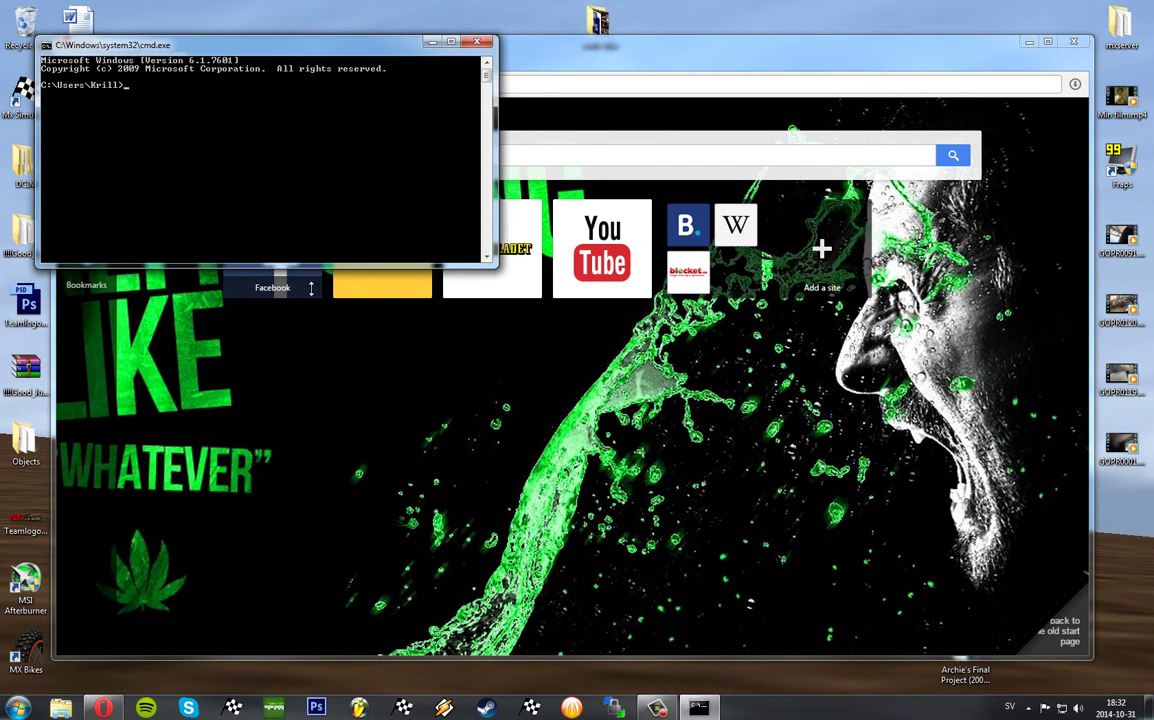
left_click_drag(309, 264, 305, 660)
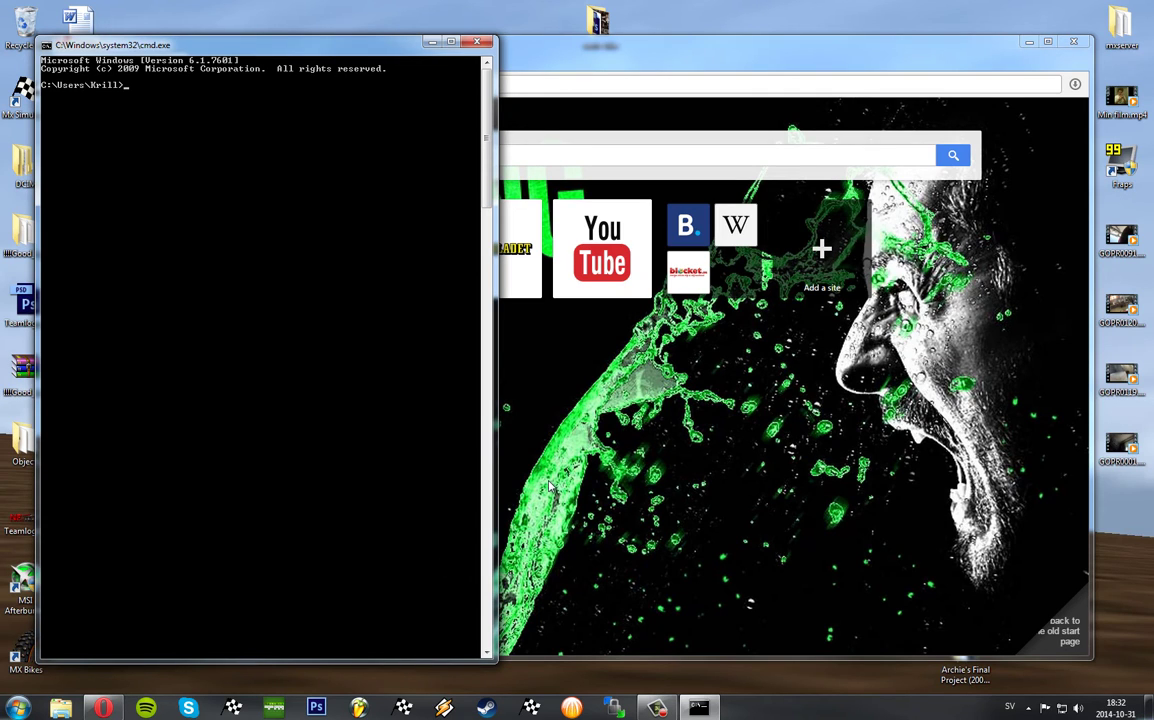
Run ipconfig /all to list the computer's IPv4 address and default gateway.
type("ipcon")
type("fig /all")
key("Return")
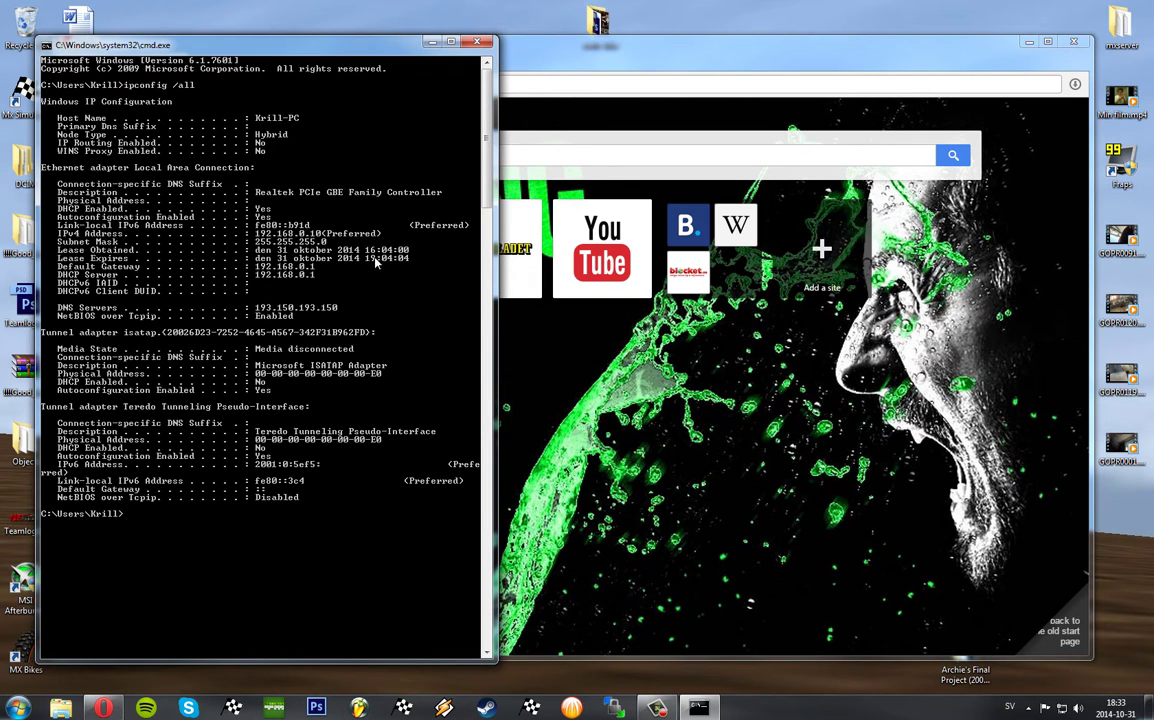
Switch to Opera, load the router's admin page at 192.168.0.1 and log in.
left_click(546, 87)
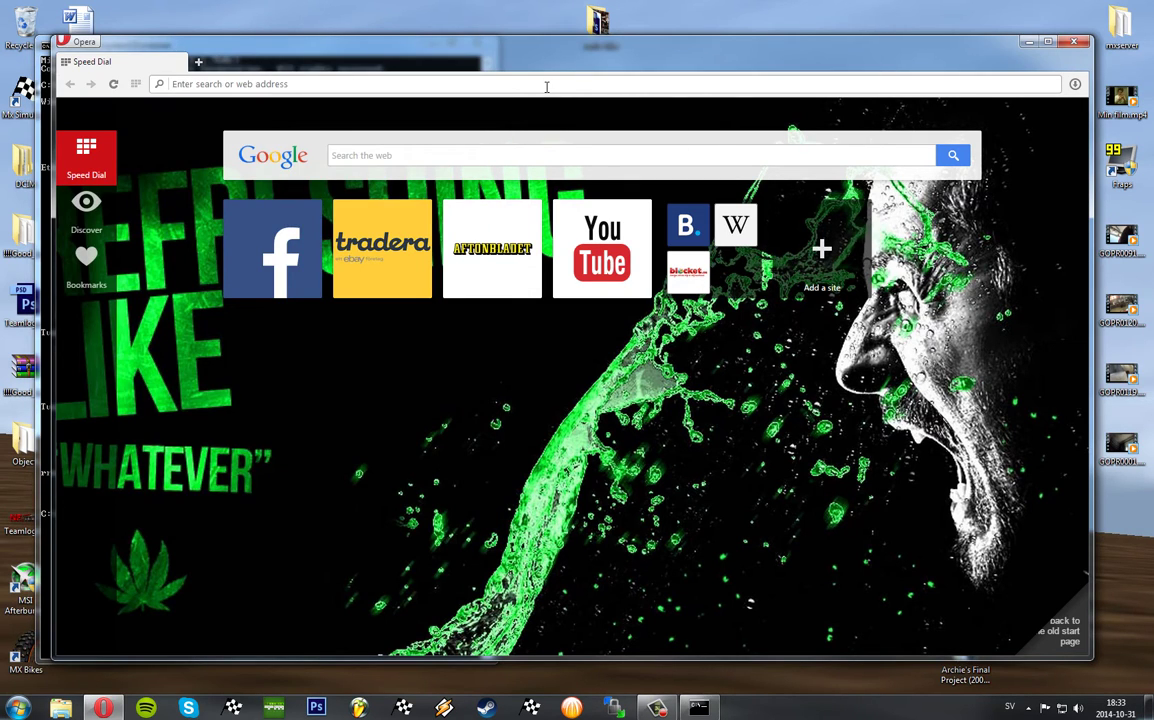
type("192.16")
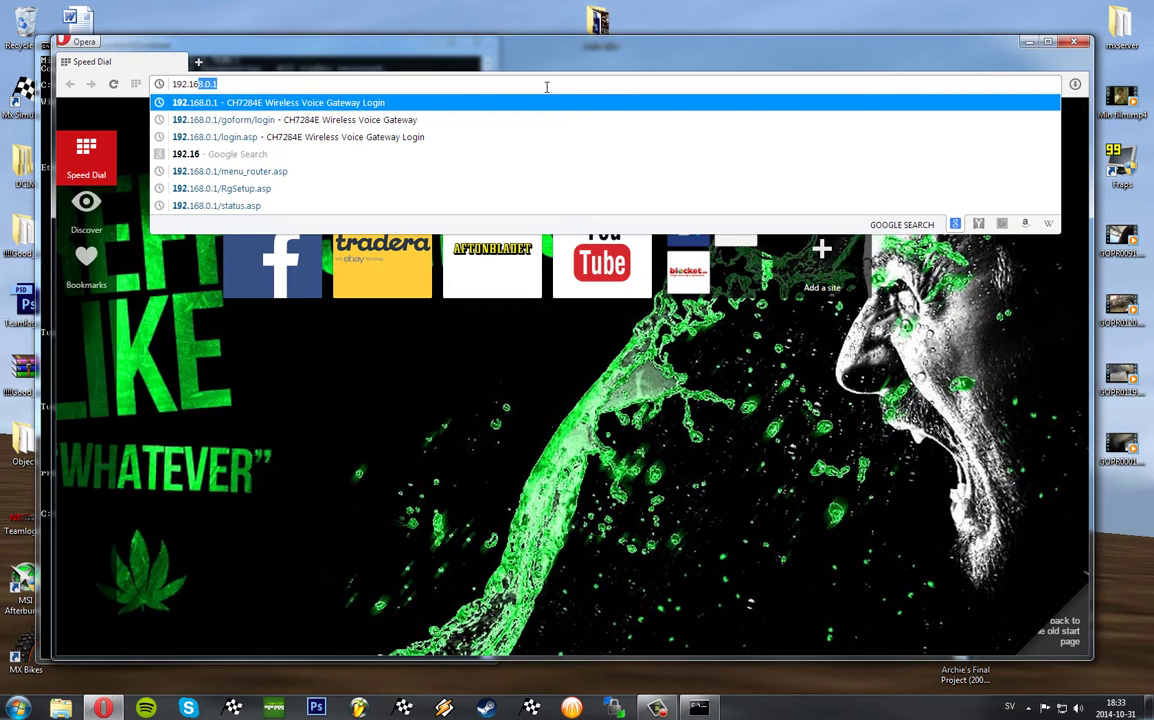
type("8.0.1")
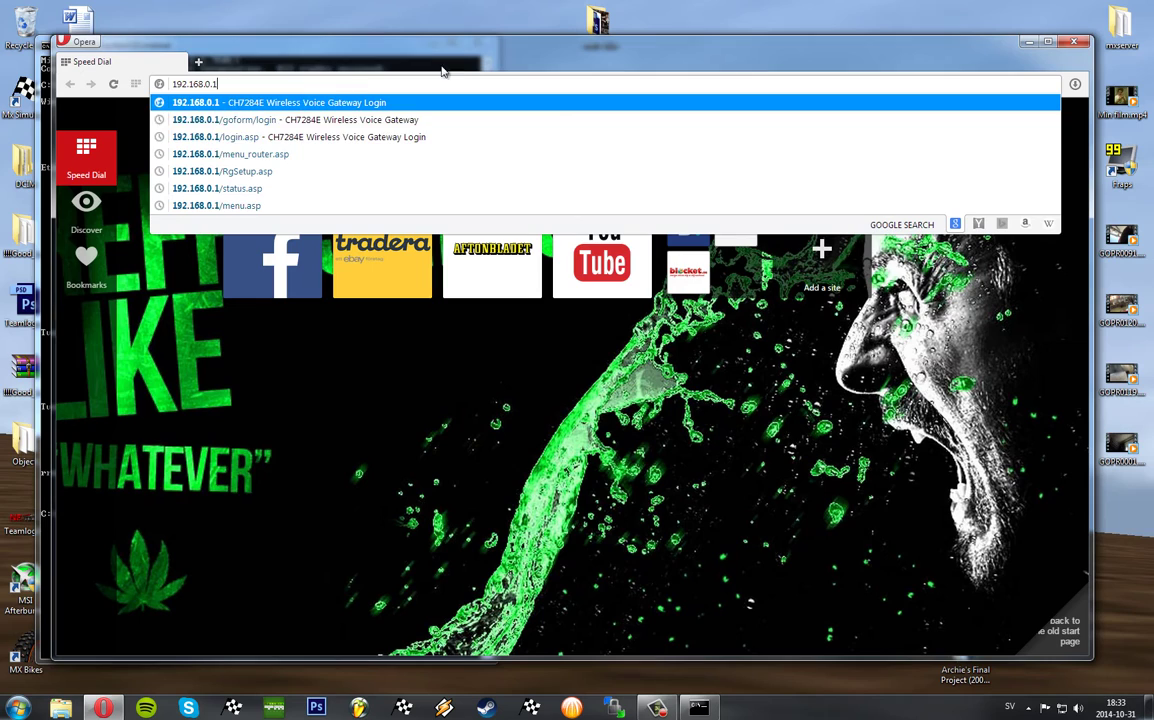
left_click_drag(205, 84, 171, 84)
left_click(187, 86)
left_click_drag(172, 84, 205, 84)
left_click(362, 101)
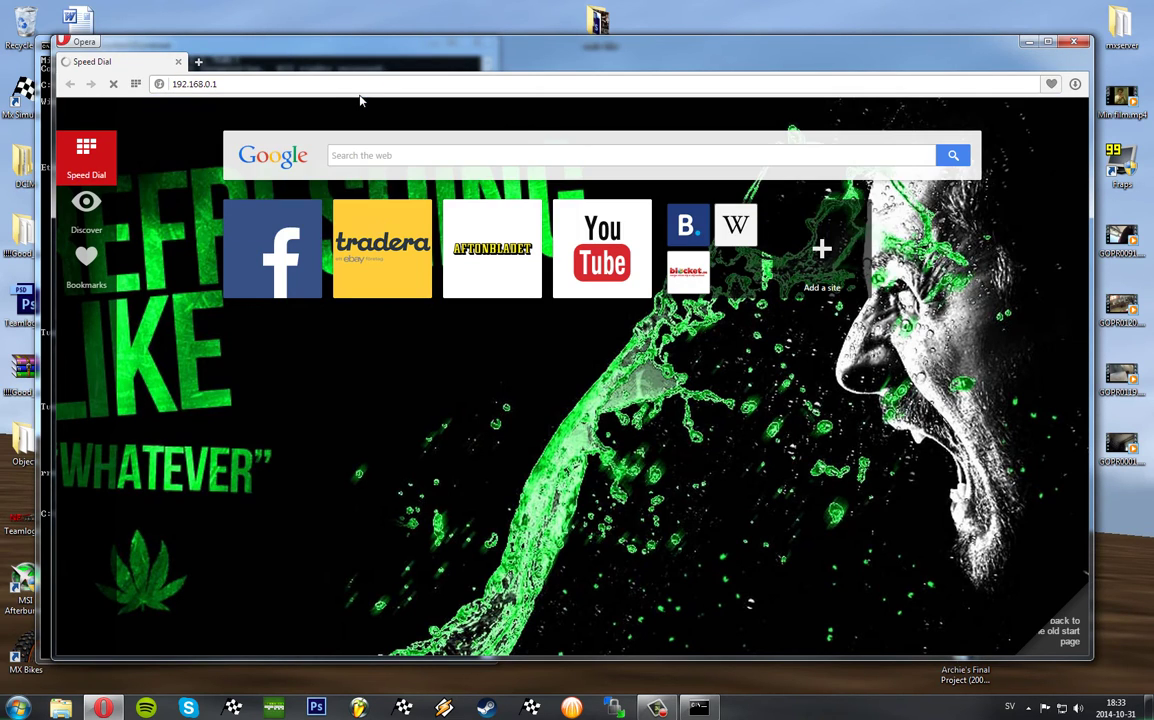
left_click(186, 263)
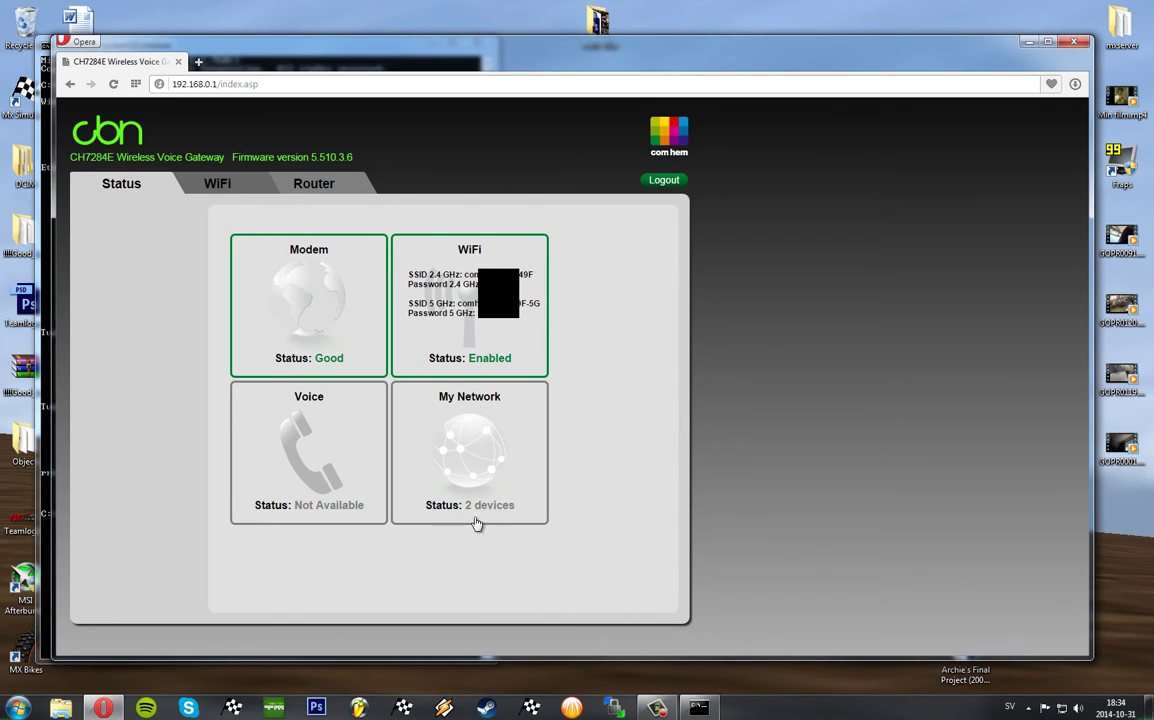
Open the router's advanced Port Forwarding settings and look over the existing Mx Simulator rule.
left_click(300, 180)
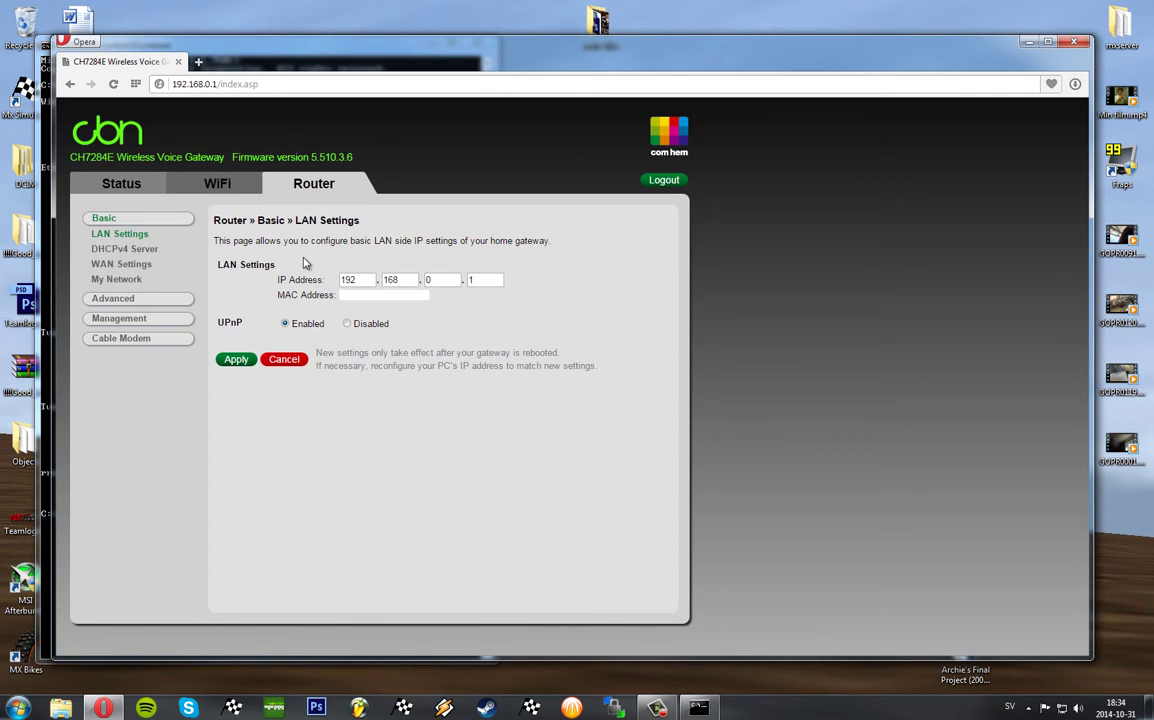
left_click(130, 298)
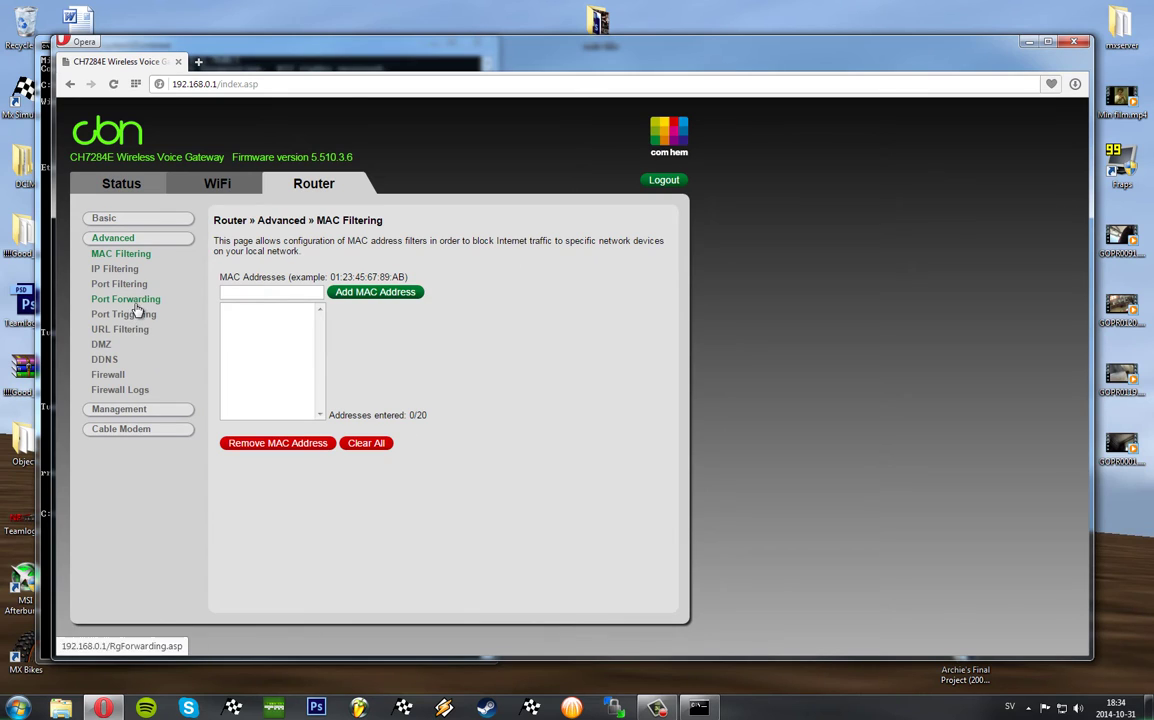
left_click(130, 300)
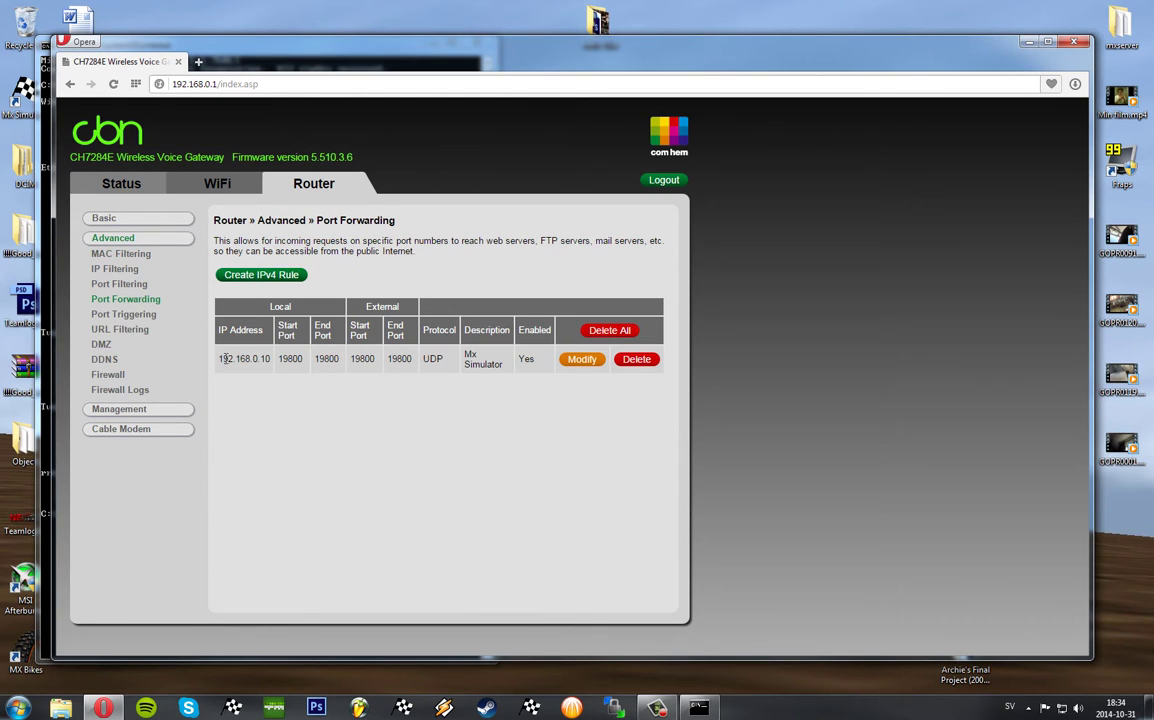
left_click_drag(214, 358, 538, 360)
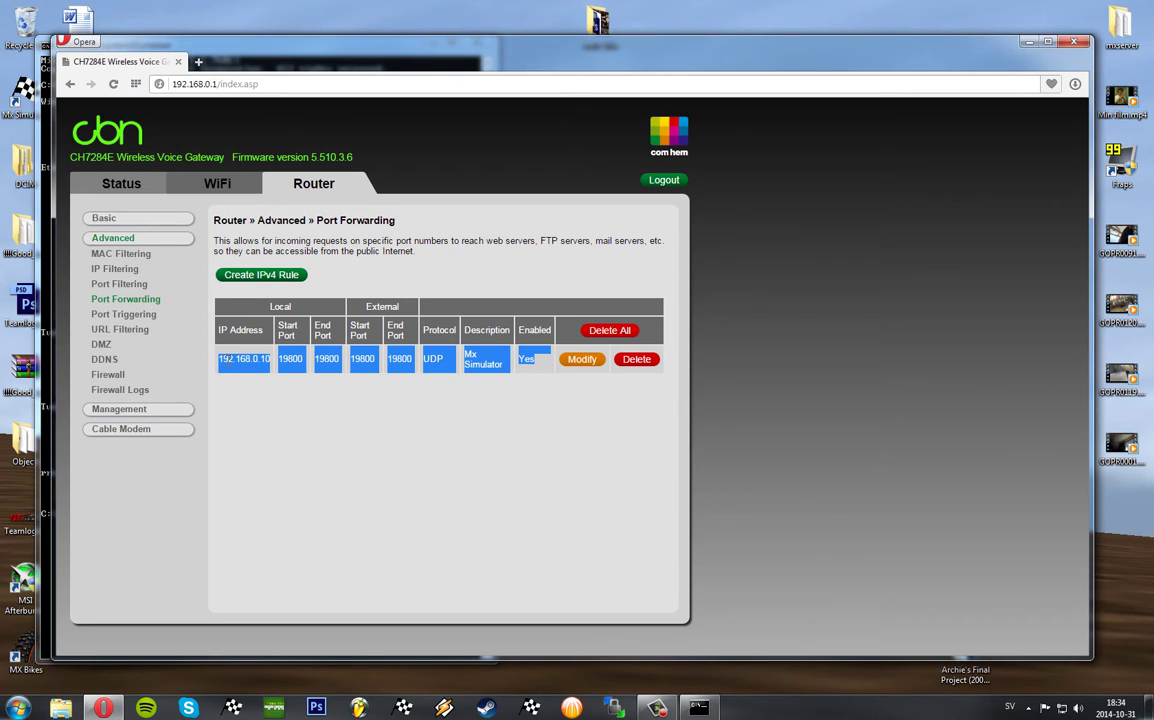
left_click(220, 357)
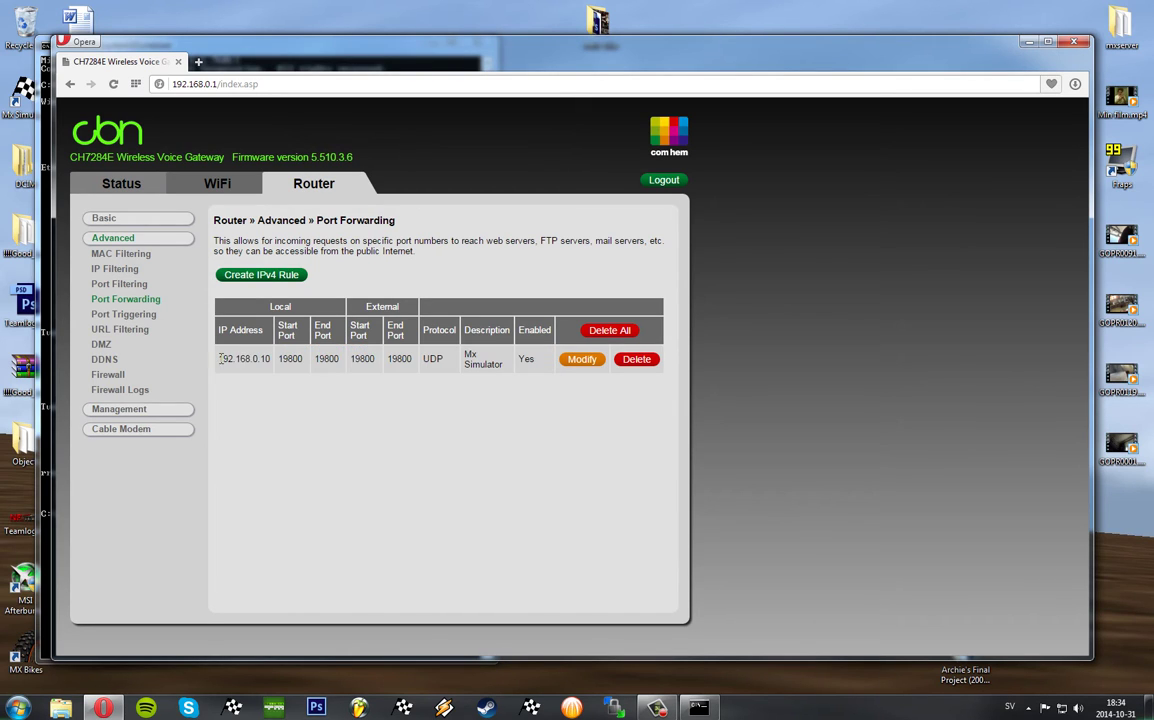
Create a new IPv4 forwarding rule with its local start port and local end port both set to 19801.
left_click(265, 277)
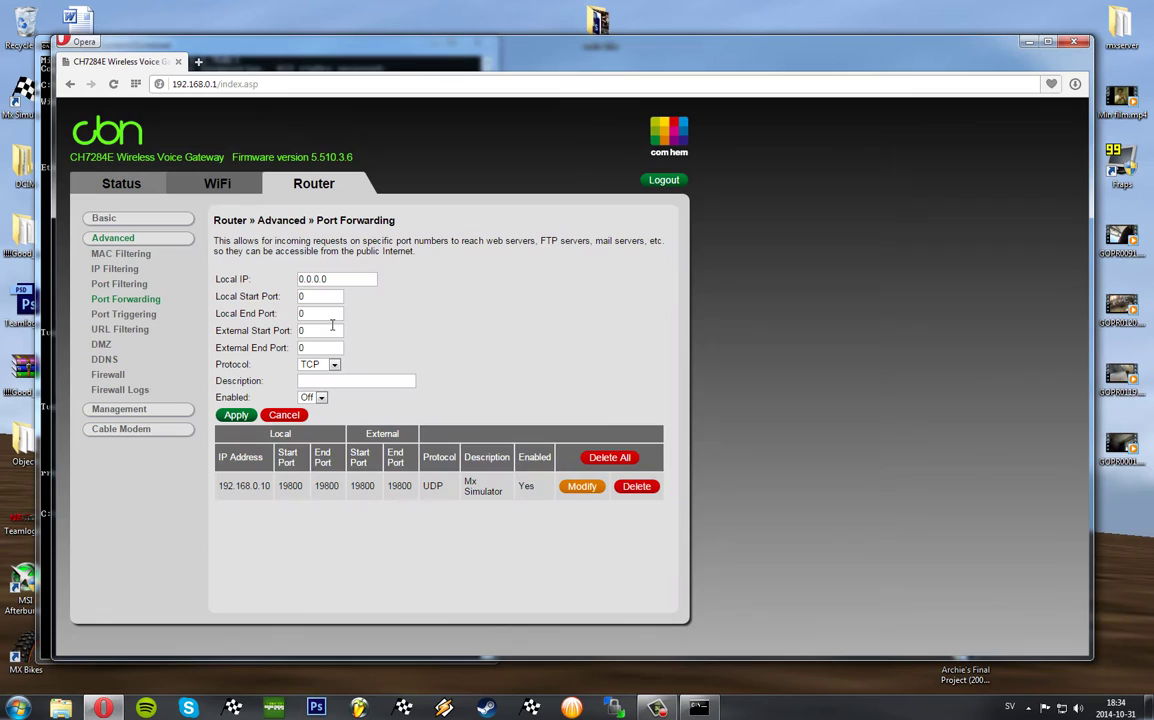
double_click(318, 297)
type("19801")
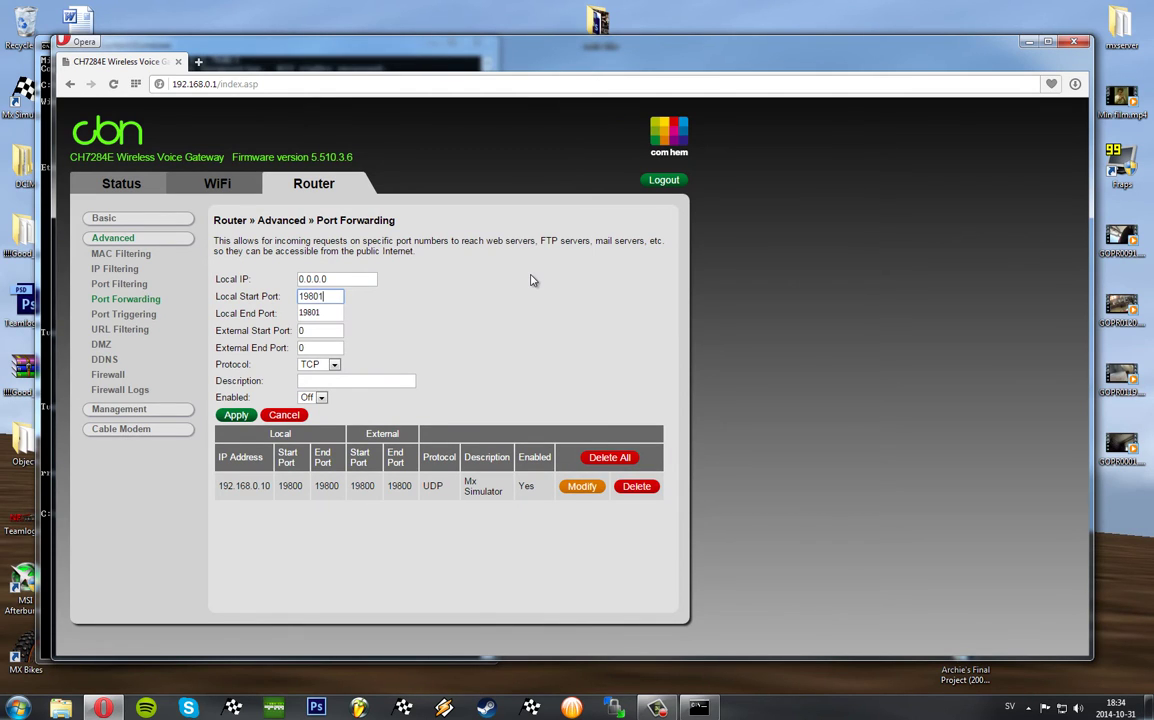
key("Tab")
type("19801")
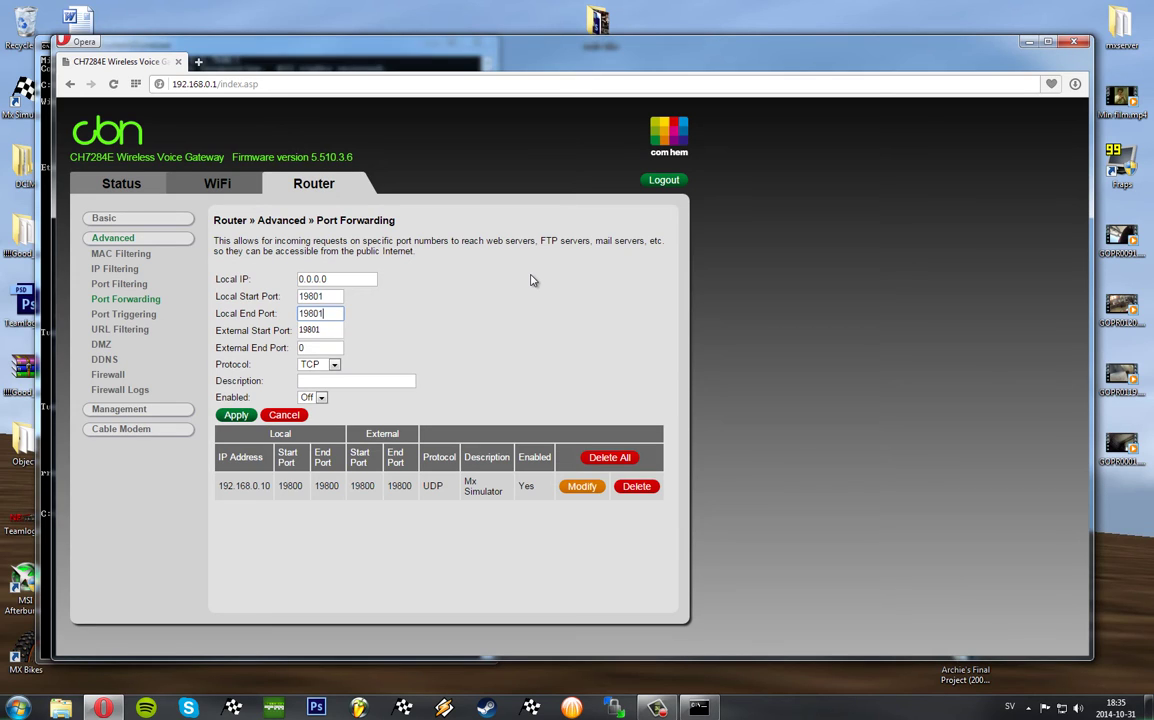
Set the new rule's external start port and external end port to 19801.
key("Tab")
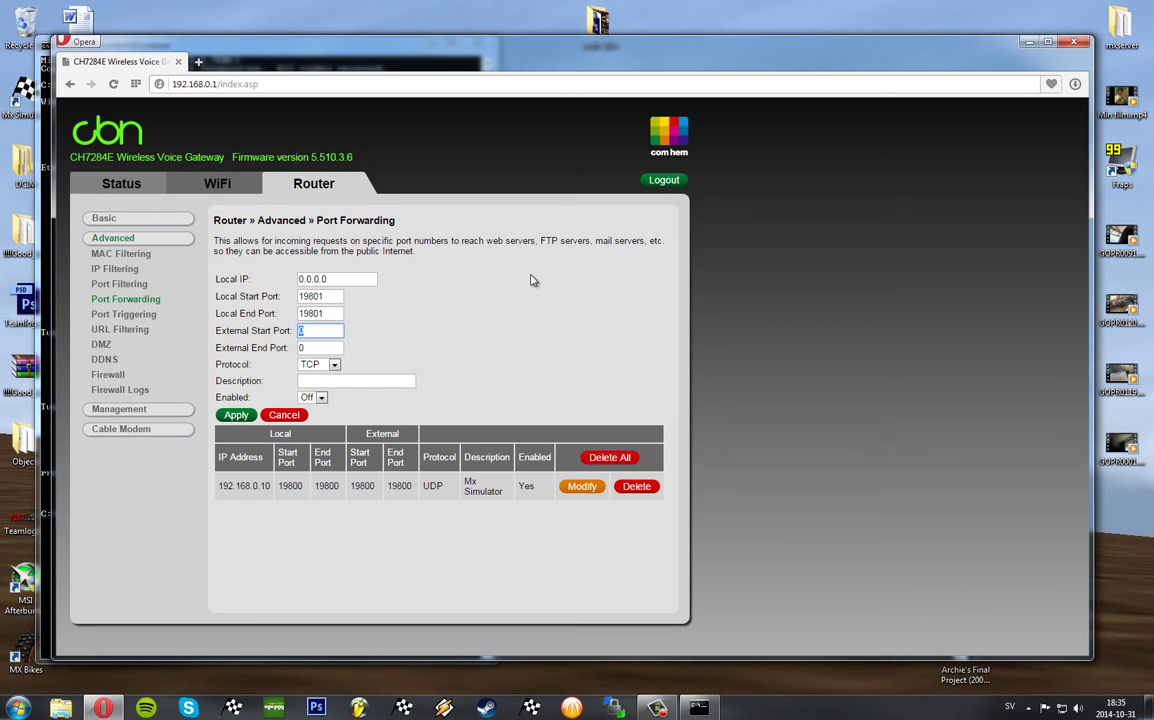
type("10980")
key("Tab")
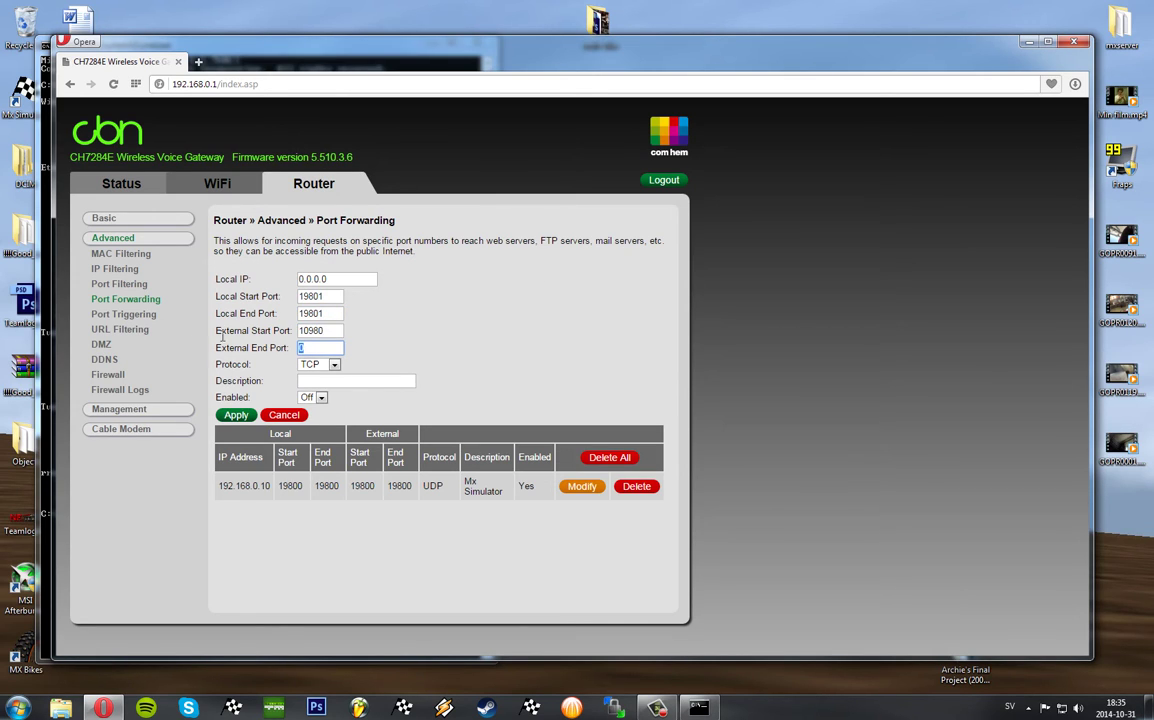
left_click(307, 330)
key("BackSpace")
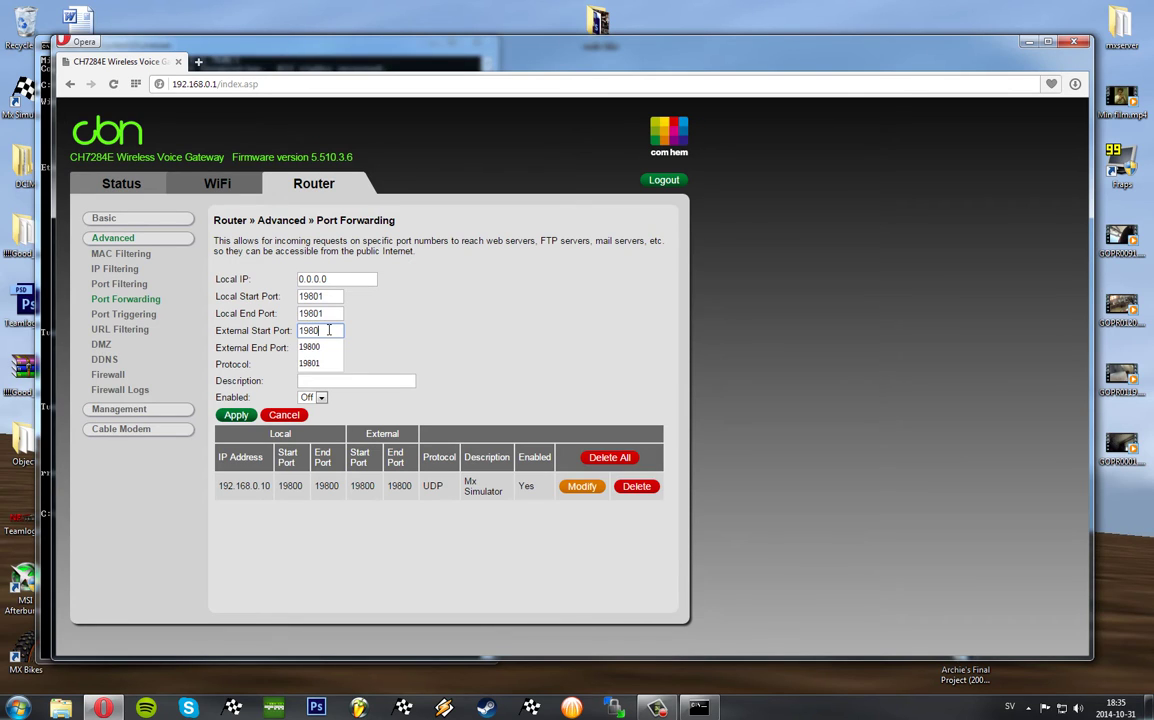
type("1")
key("Tab")
type("19801")
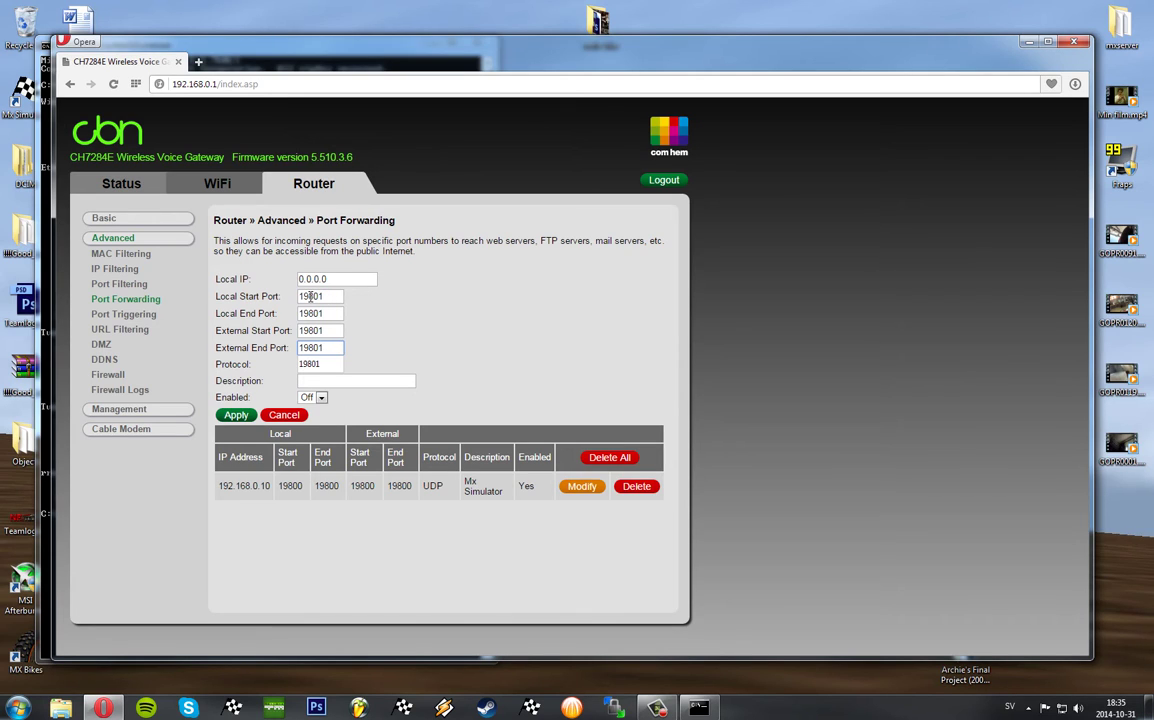
Check the local start port entry and re-enter the final digit of the local end port as 1.
left_click_drag(298, 296, 327, 293)
left_click_drag(225, 296, 306, 297)
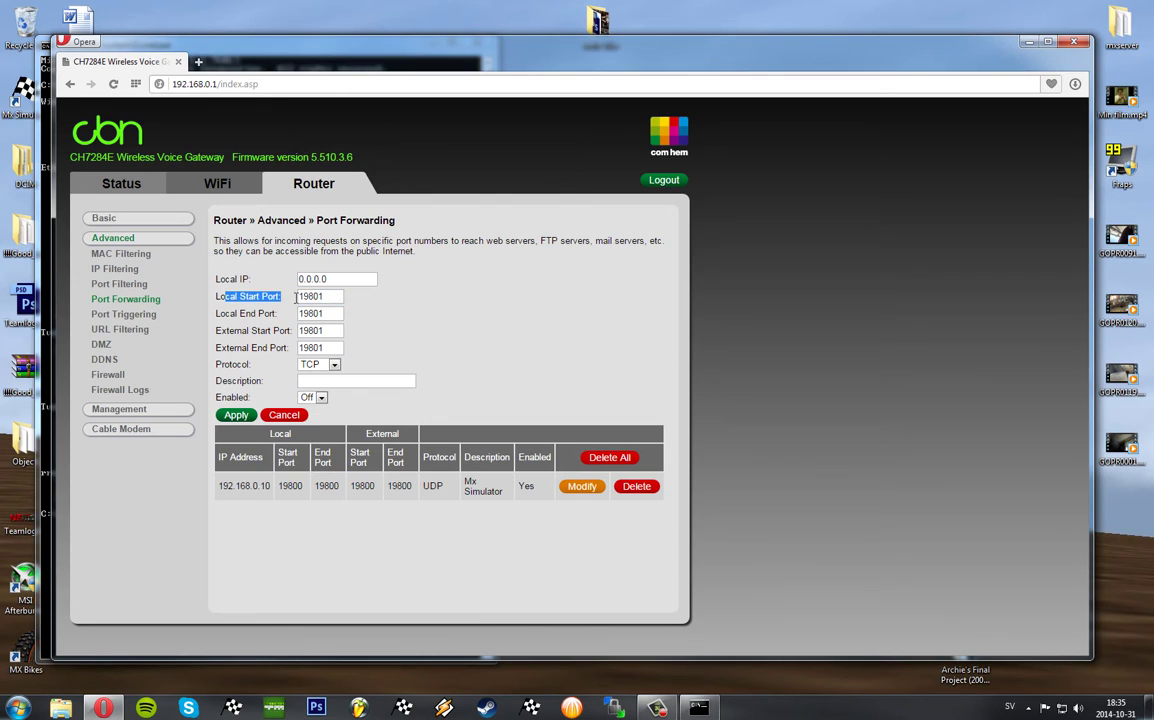
left_click(305, 297)
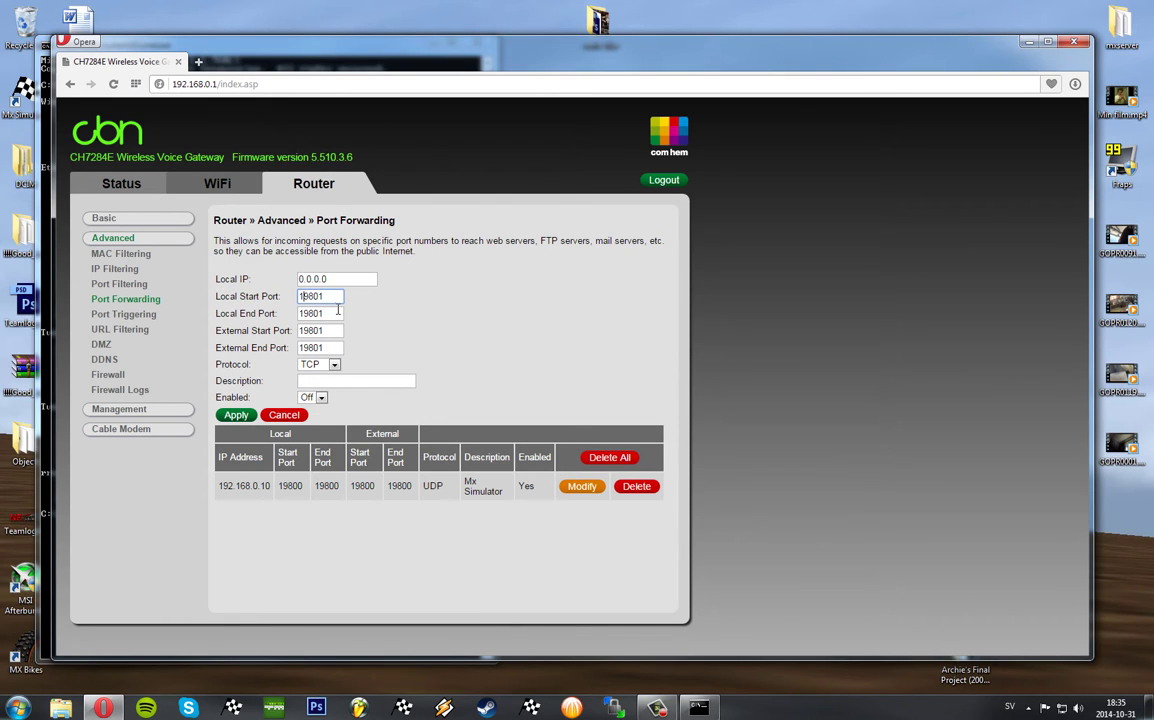
left_click(332, 313)
key("BackSpace")
type("1")
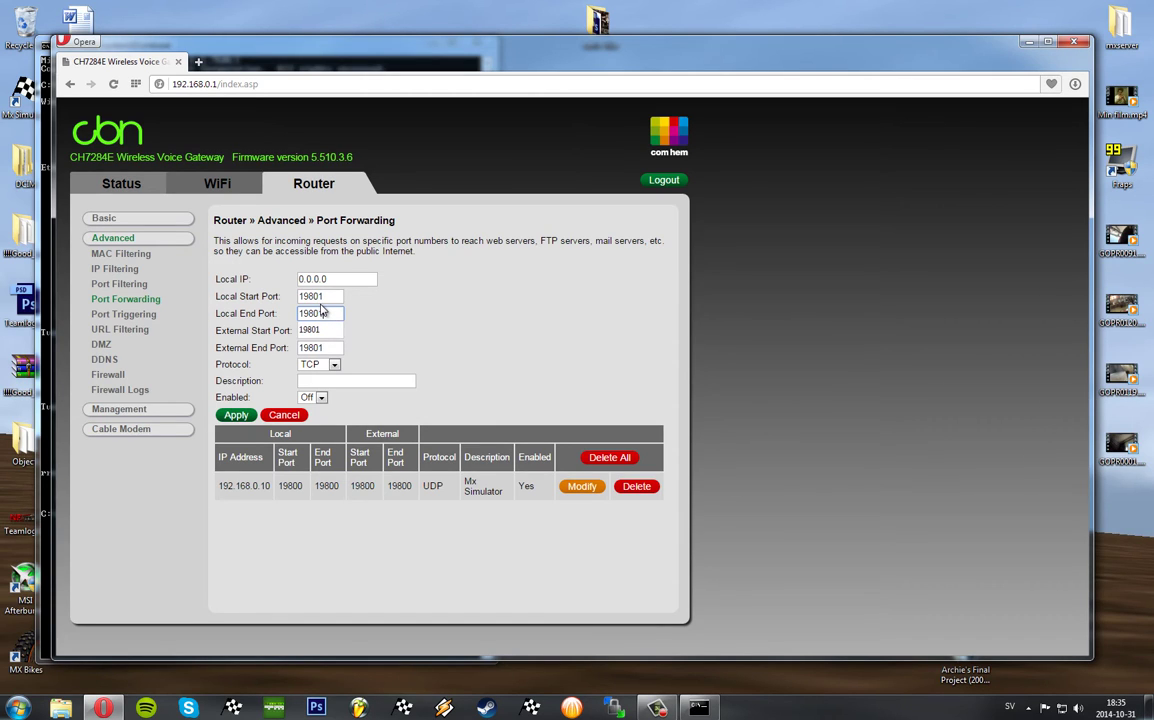
Set the new forwarding rule's protocol to UDP and its Enabled option to On.
left_click(325, 364)
left_click(326, 387)
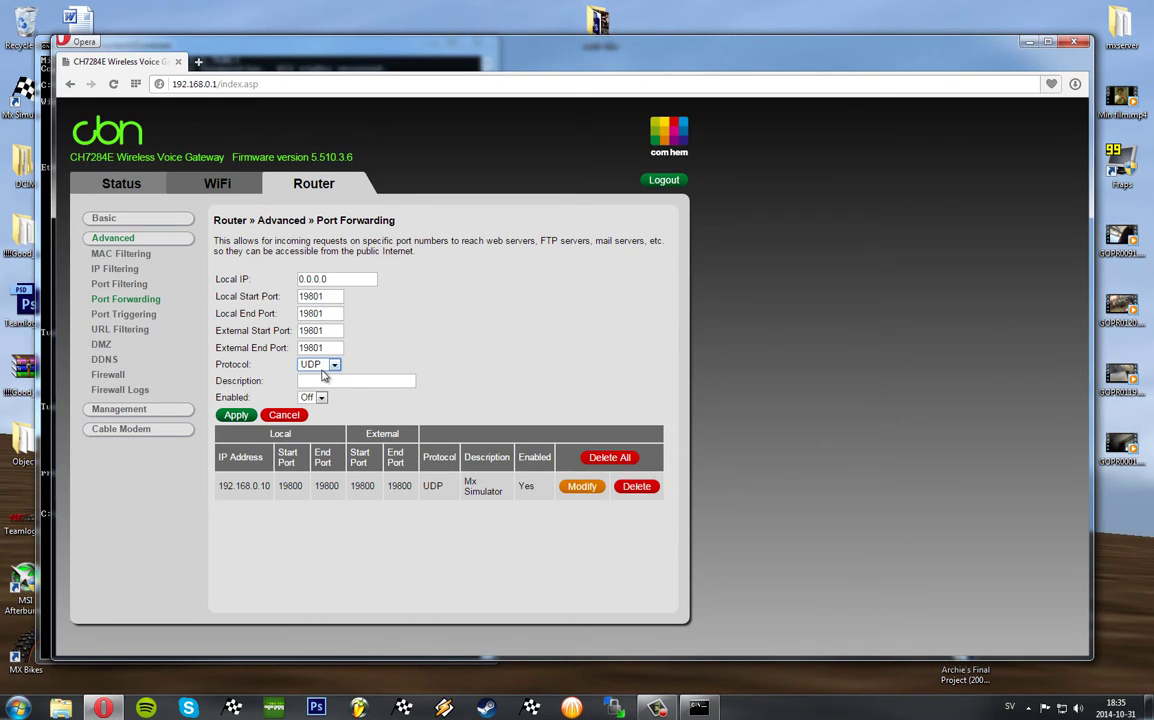
left_click(318, 364)
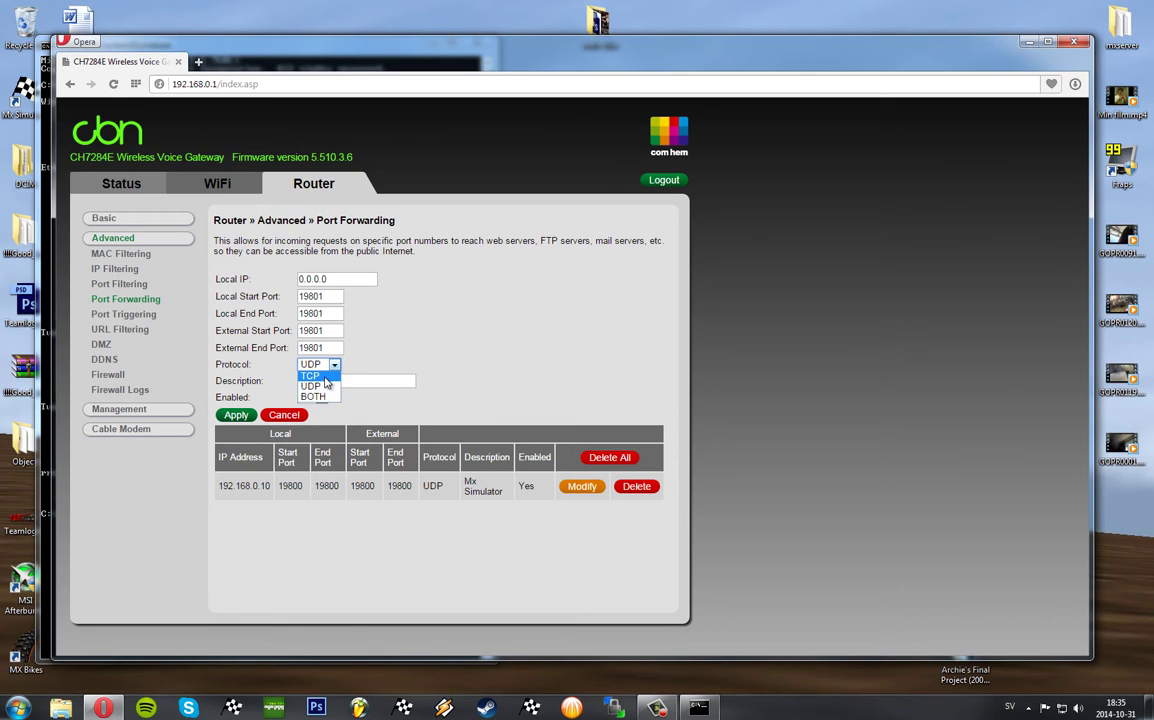
left_click(324, 376)
left_click(320, 365)
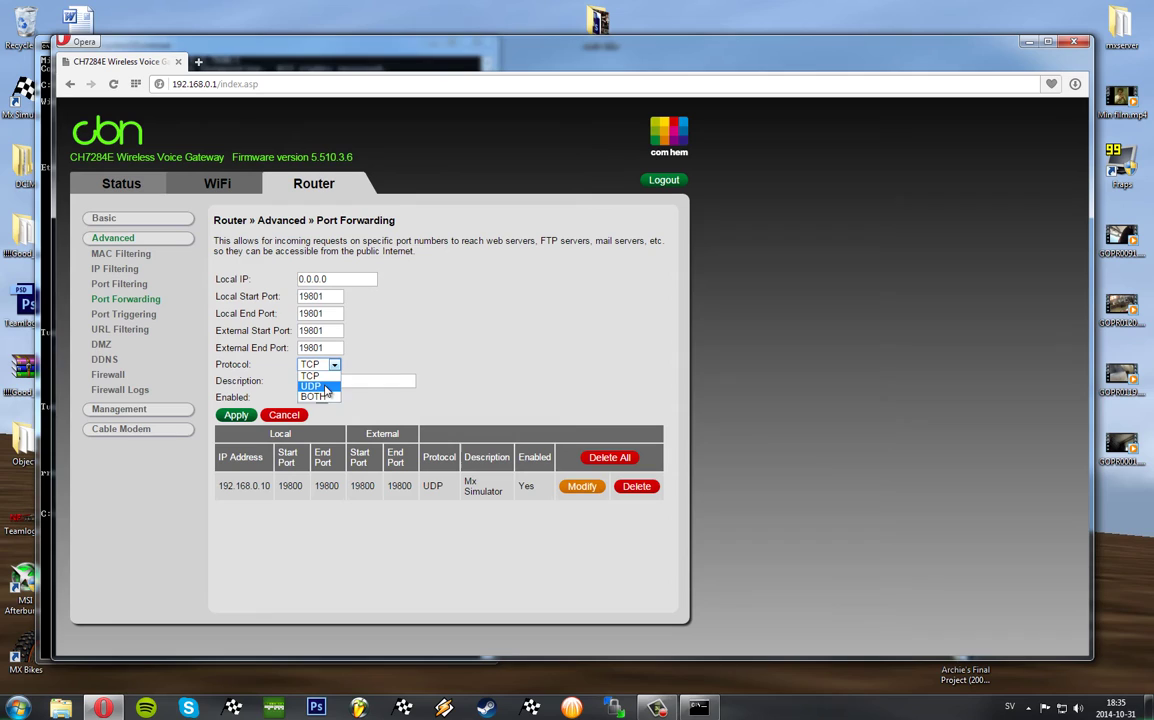
left_click(323, 385)
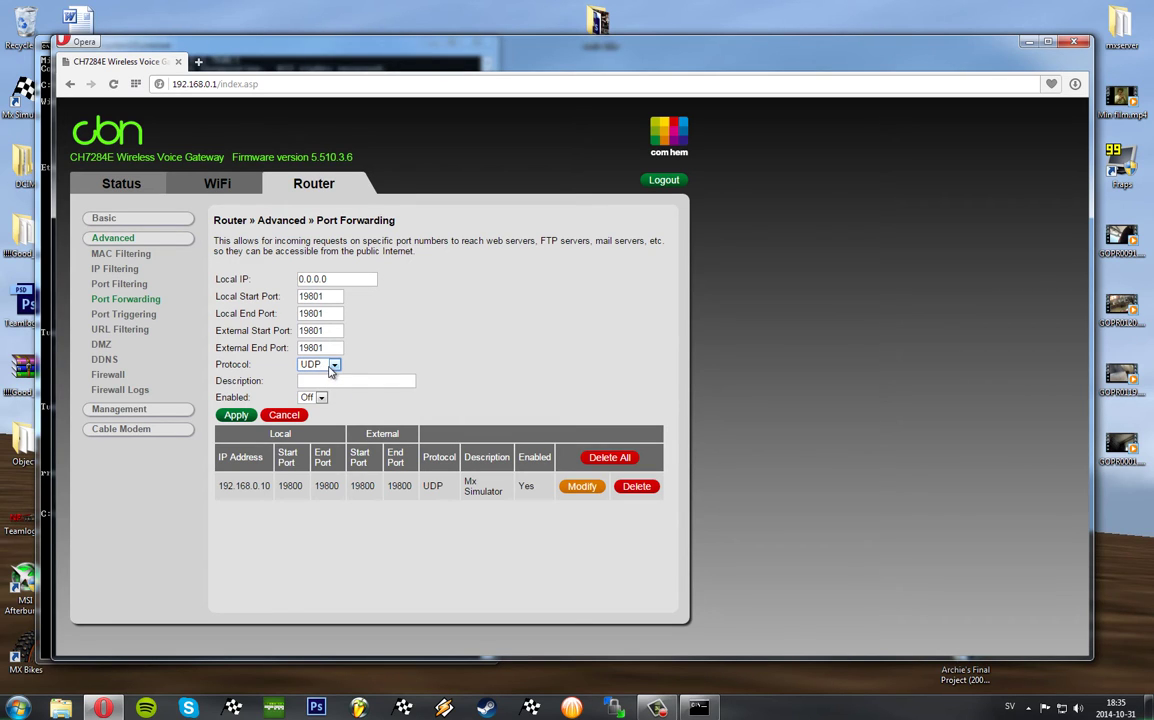
left_click(335, 366)
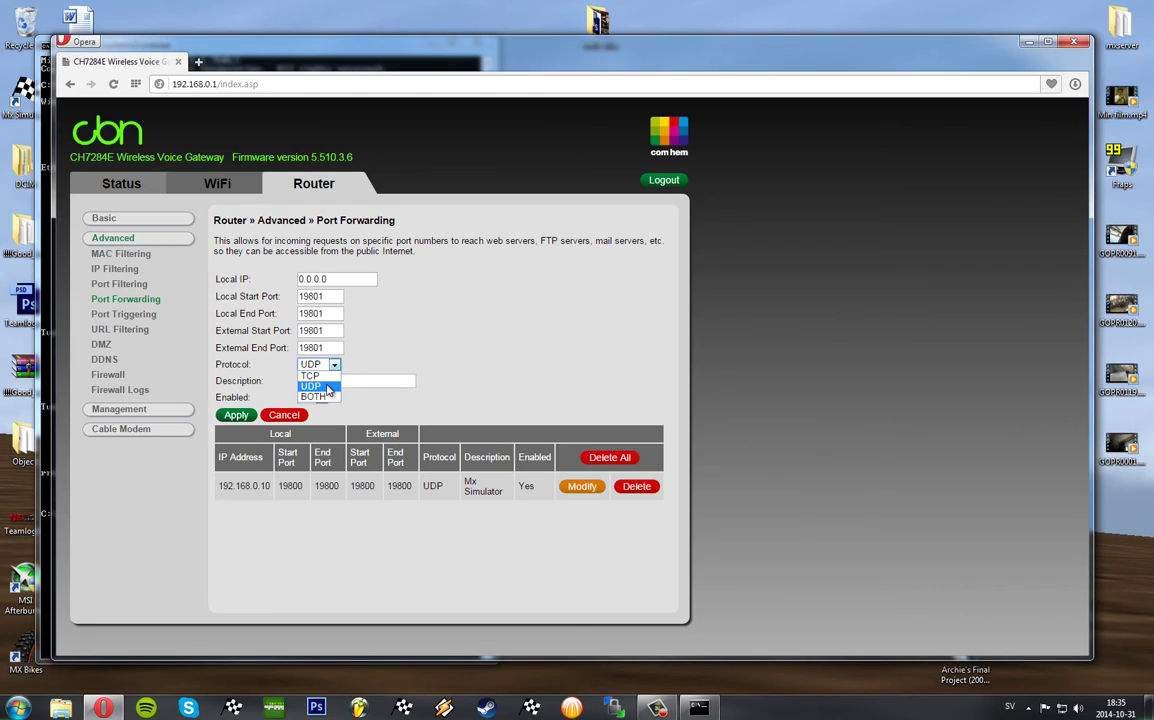
left_click(312, 386)
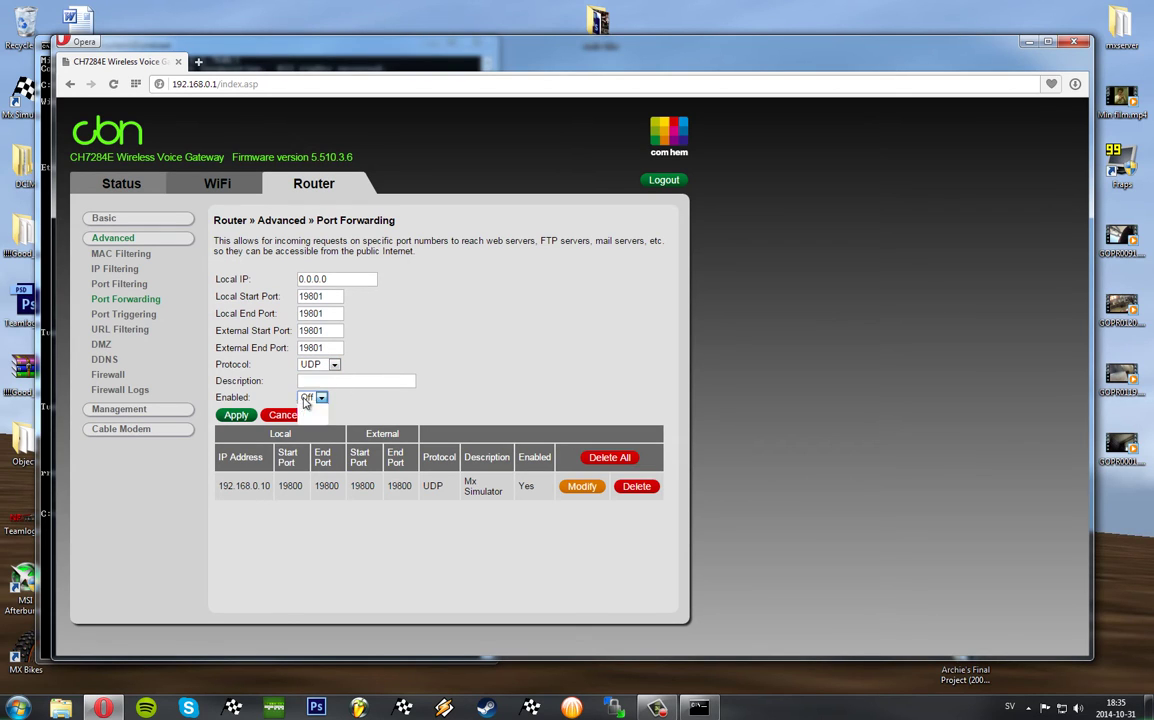
left_click(306, 410)
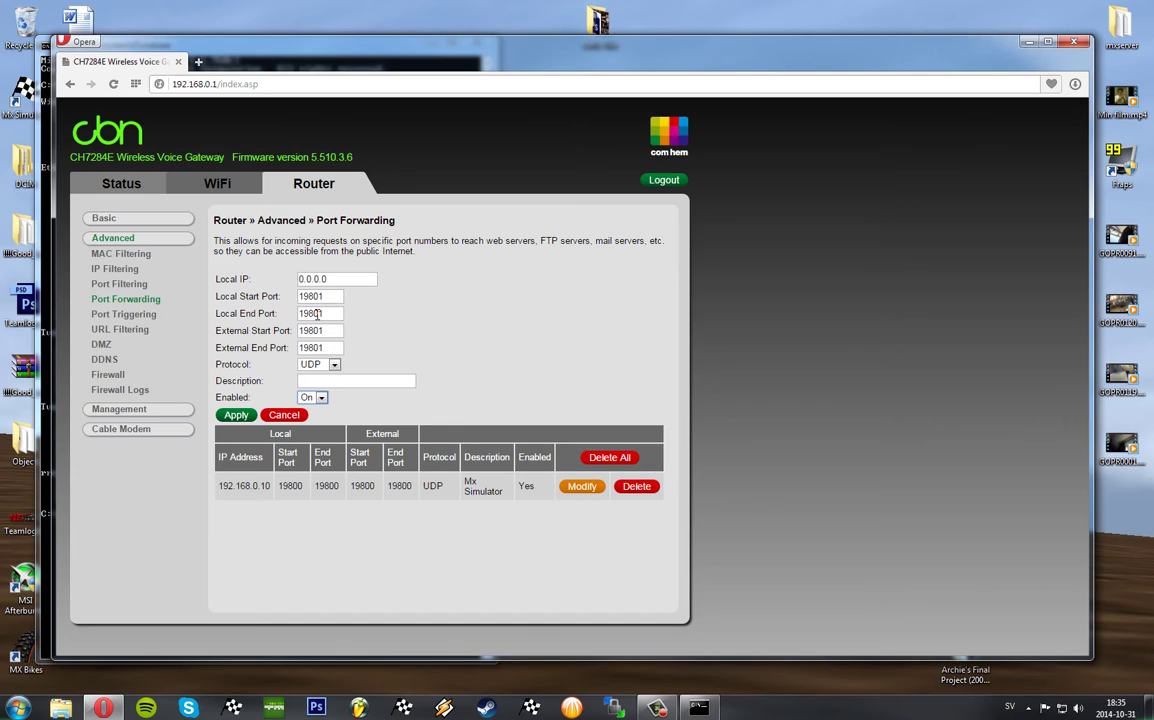
Set the new forwarding rule's local IP to 192.168.0.10 and apply the rule.
left_click_drag(350, 279, 284, 287)
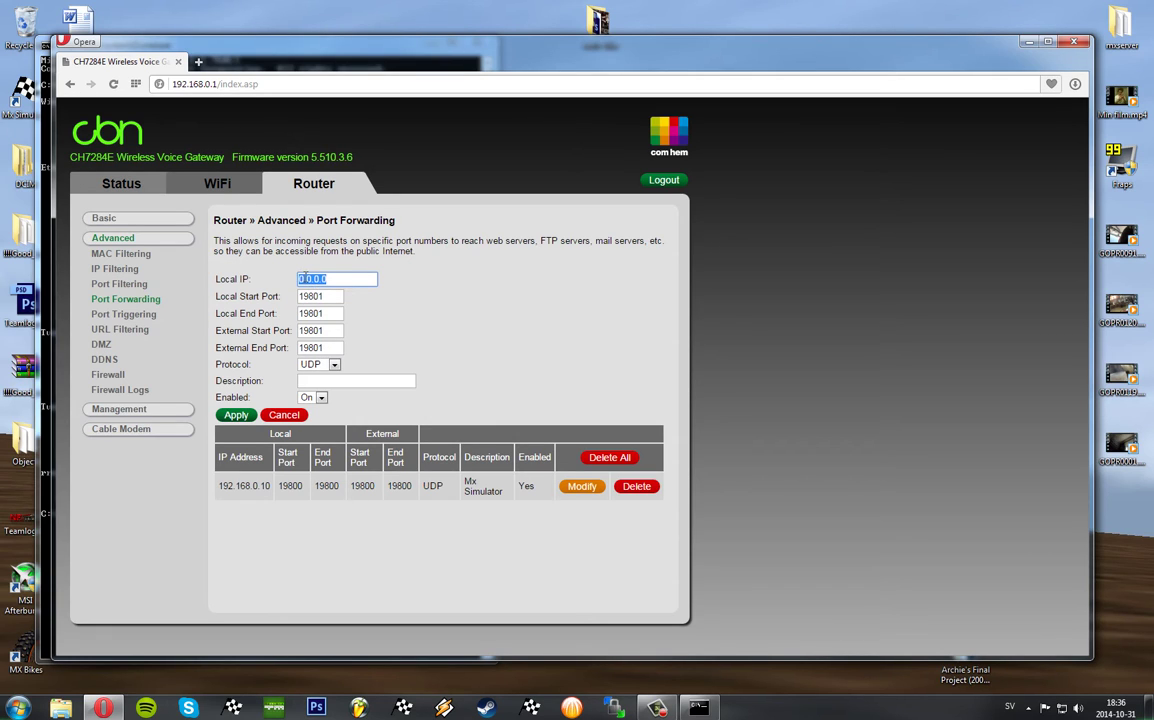
right_click(300, 279)
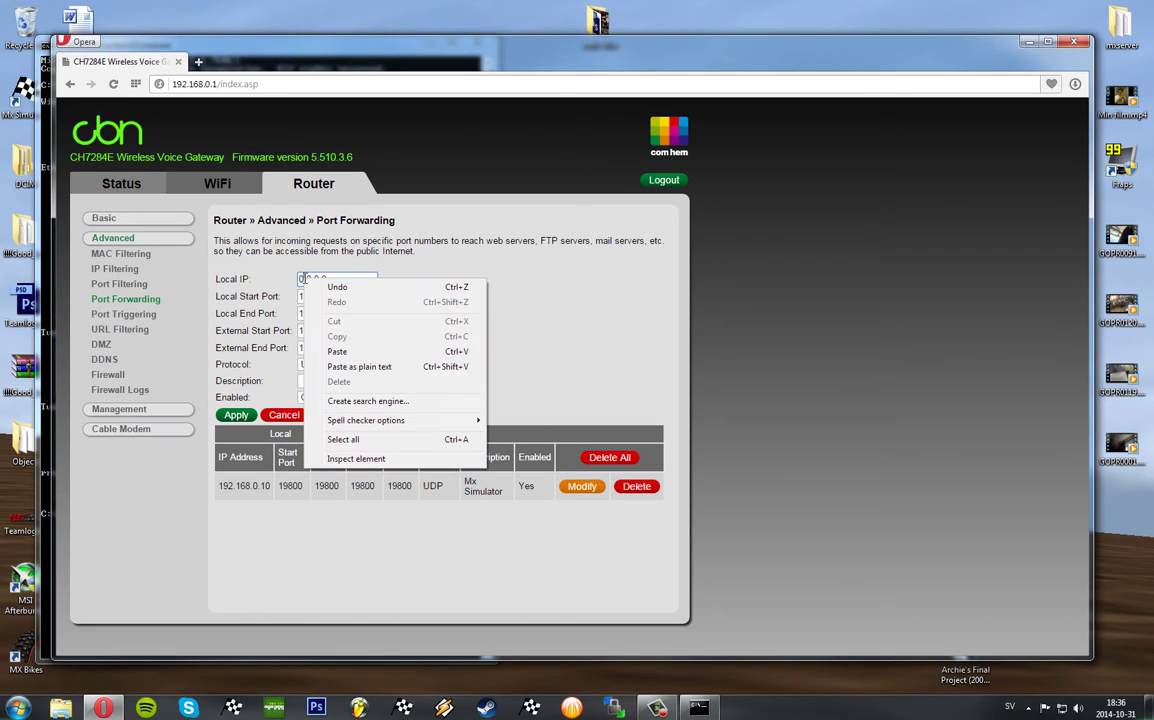
left_click(300, 279)
left_click_drag(331, 281, 268, 289)
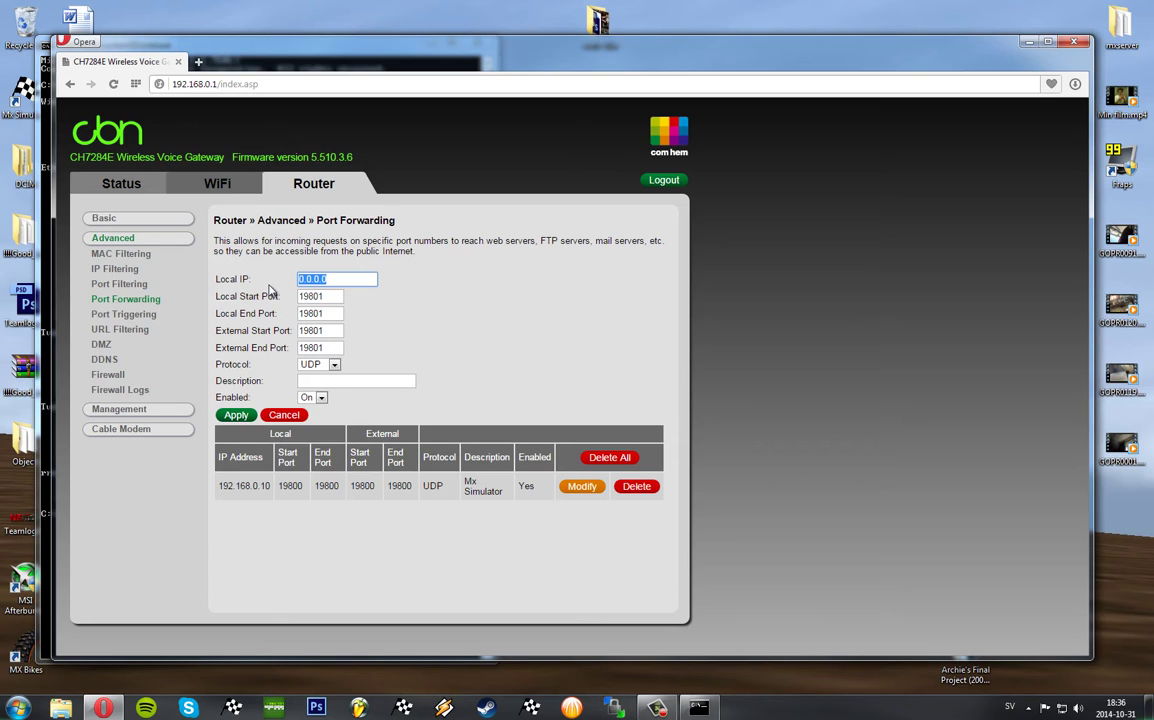
left_click_drag(200, 494, 272, 487)
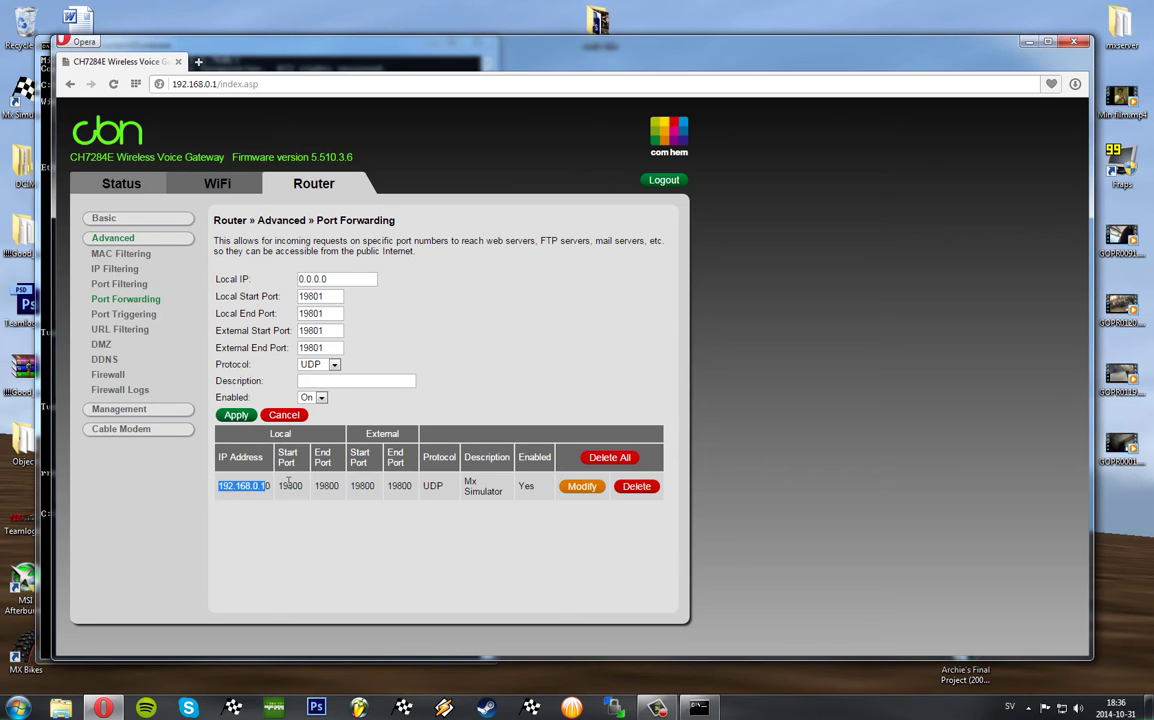
left_click(322, 281)
double_click(314, 281)
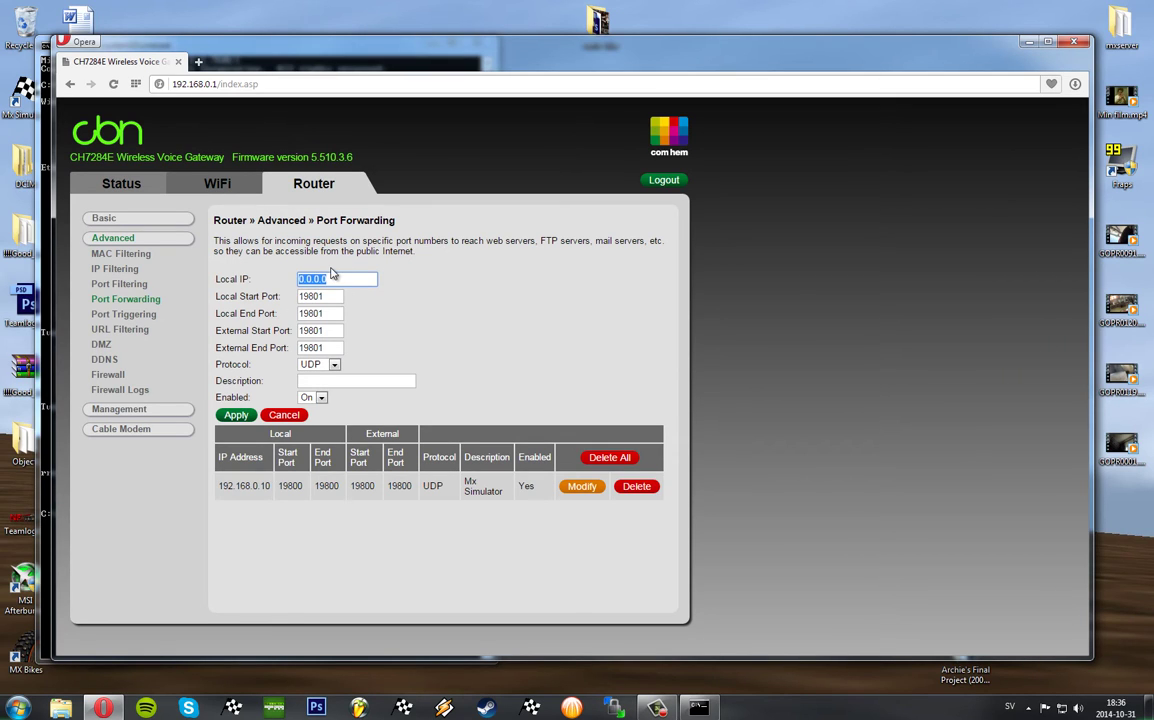
type("192")
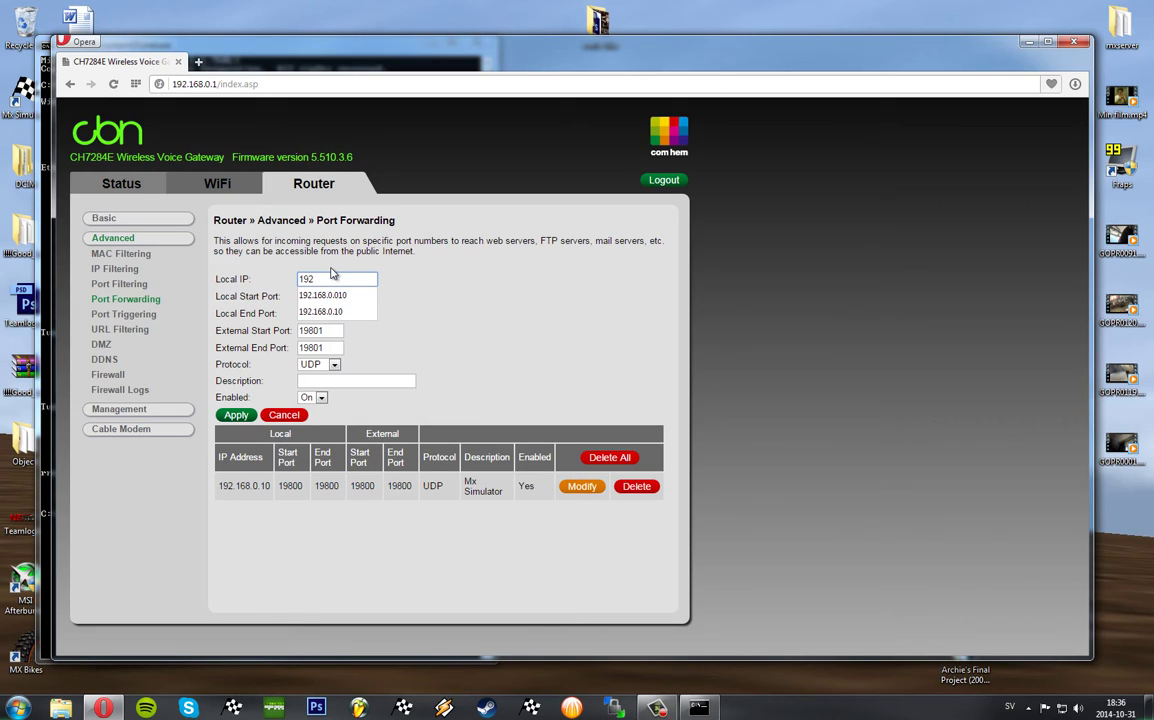
type(".168.0.10")
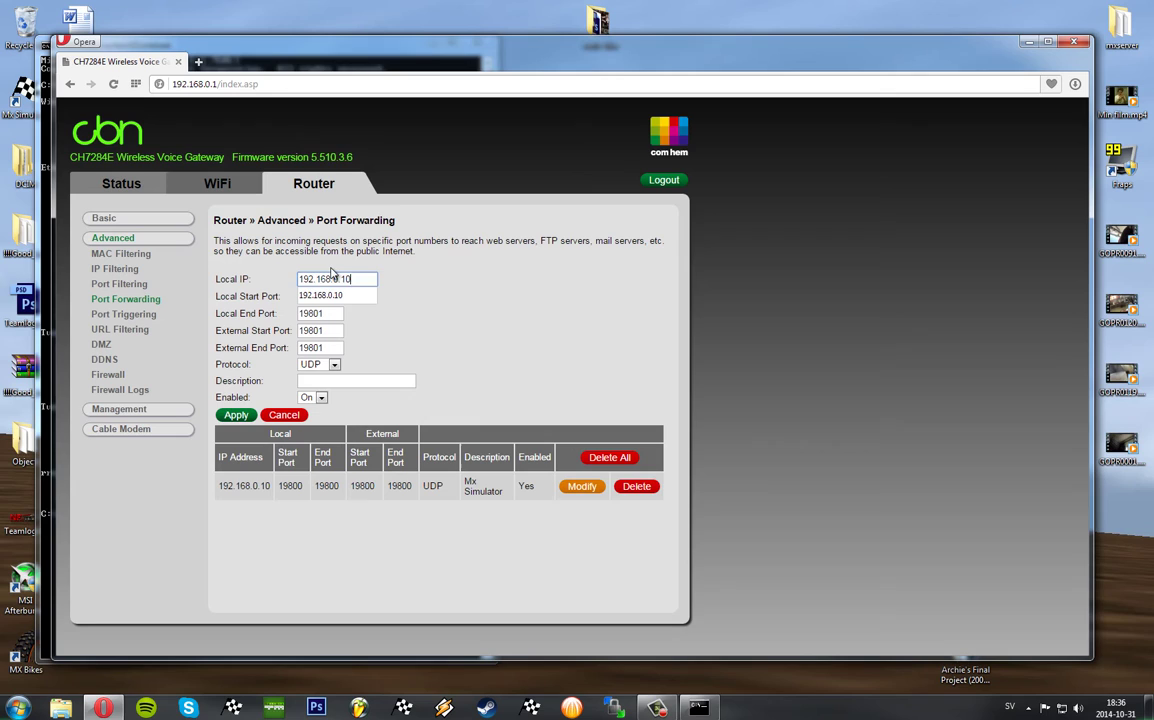
left_click(236, 414)
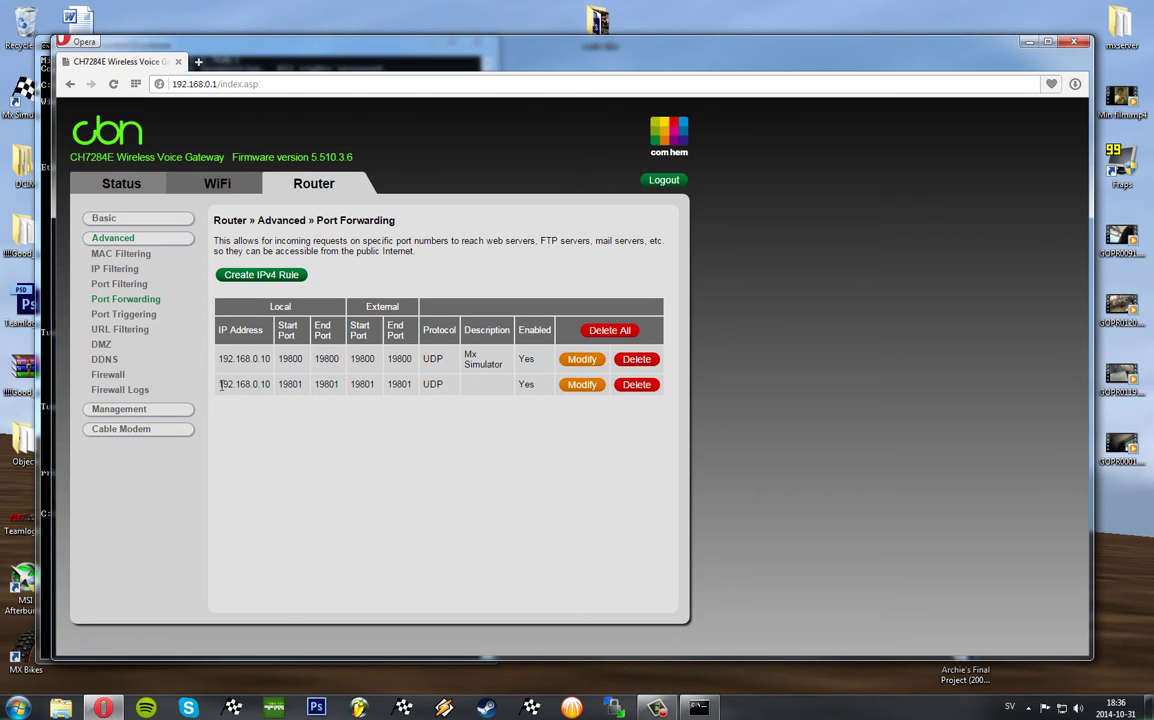
Review the local IP addresses and port numbers of the two forwarding rules.
left_click_drag(221, 384, 279, 390)
double_click(288, 385)
left_click_drag(220, 388, 271, 388)
left_click(239, 388)
left_click_drag(217, 358, 303, 358)
left_click_drag(385, 356, 405, 358)
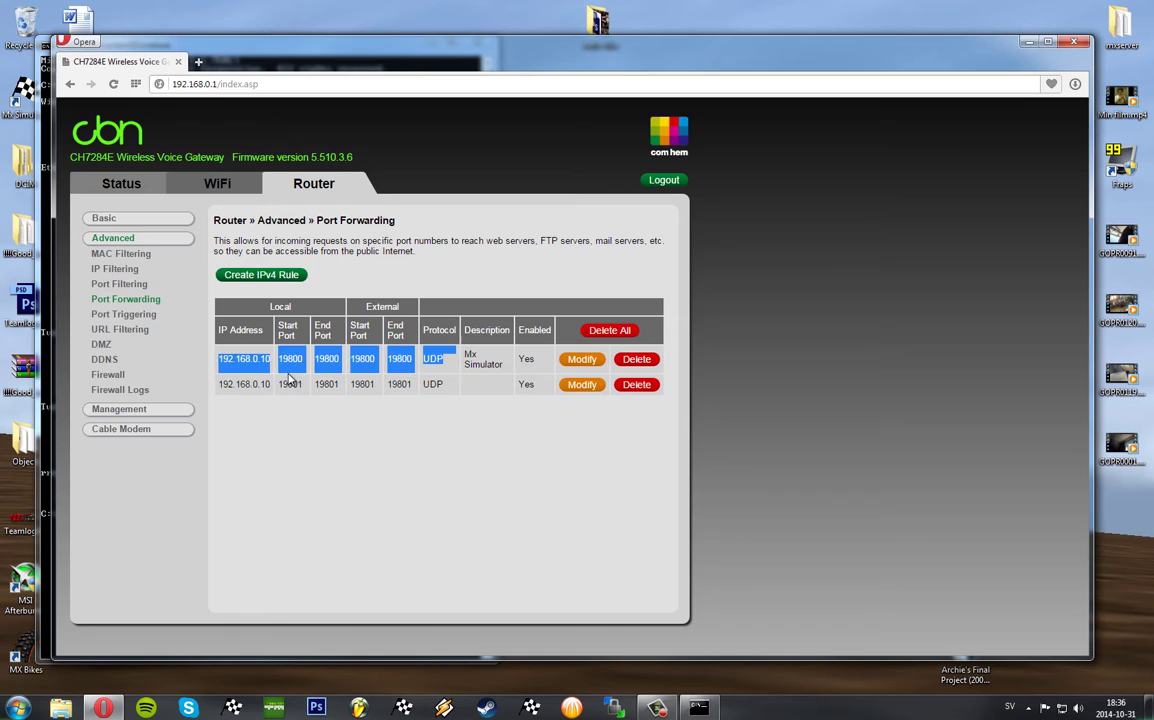
left_click(224, 385)
left_click_drag(224, 385, 272, 390)
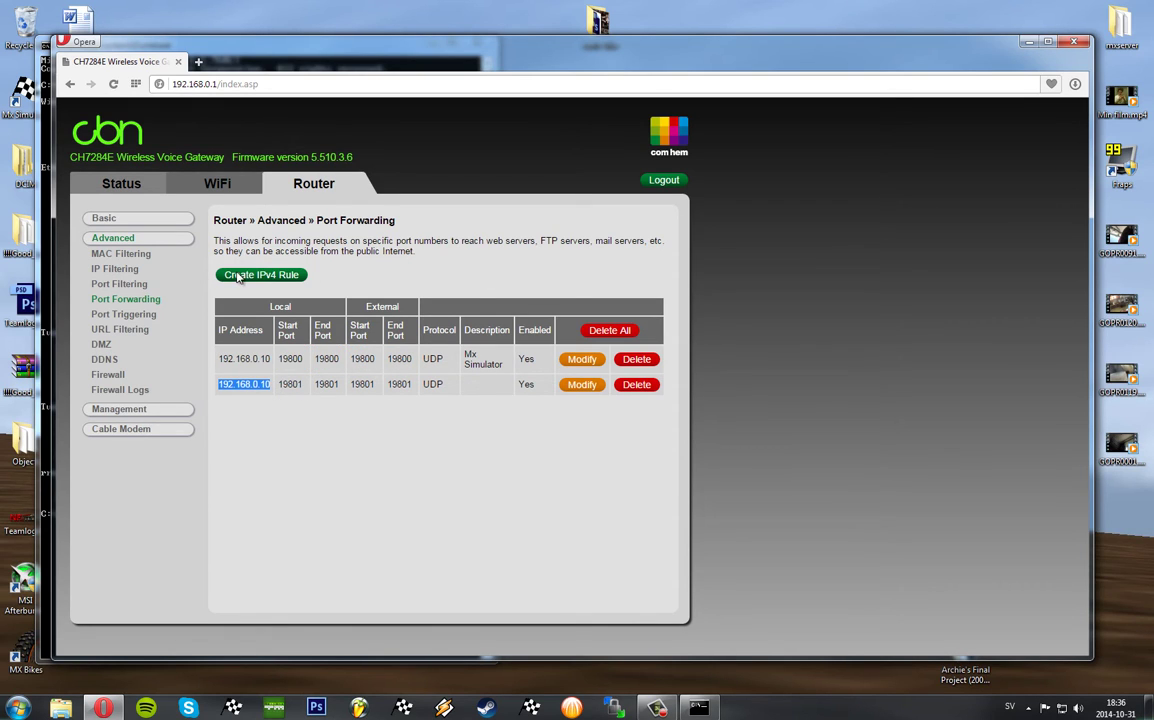
Go from the port forwarding rules to the router's basic DHCPv4 Server settings.
left_click(340, 186)
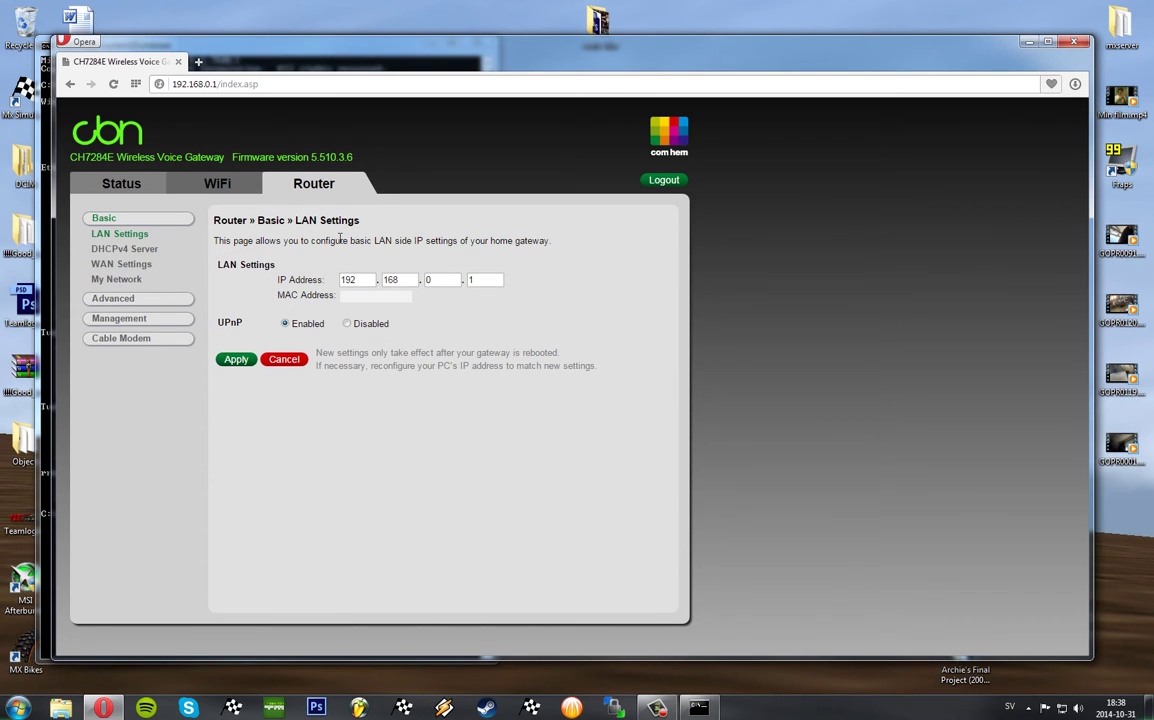
left_click_drag(214, 240, 365, 248)
left_click(368, 246)
left_click(132, 248)
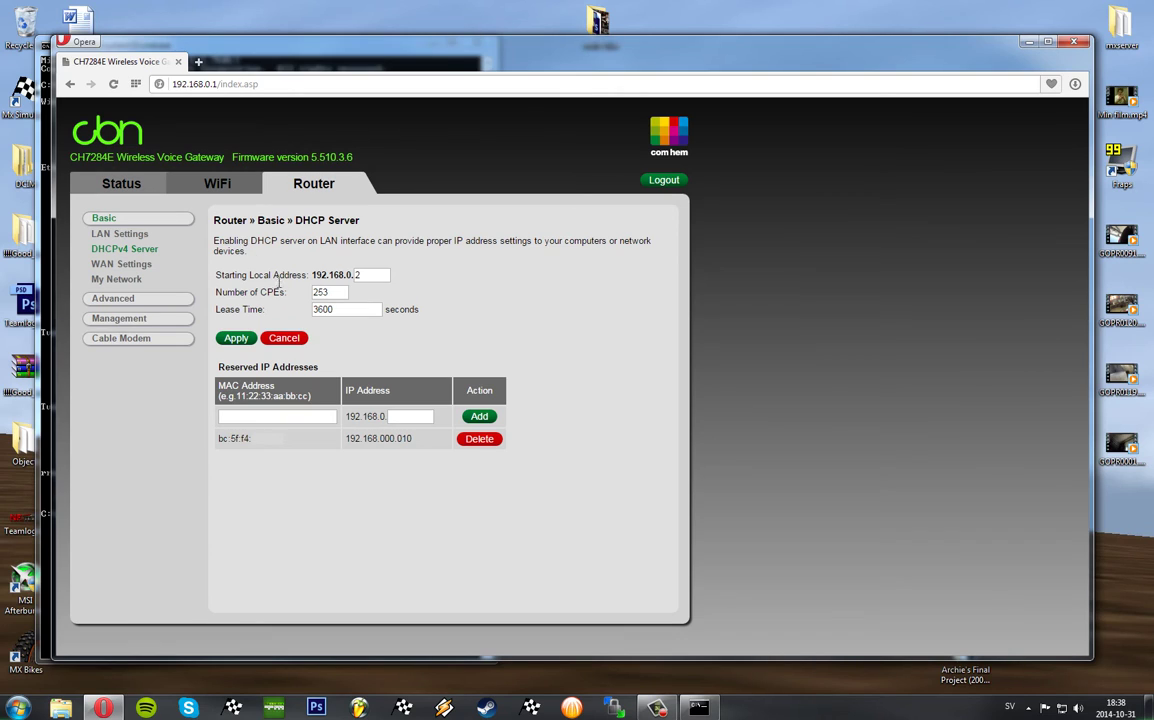
Examine the starting local address and the MAC address column of the reserved IP addresses table.
left_click_drag(306, 275, 216, 279)
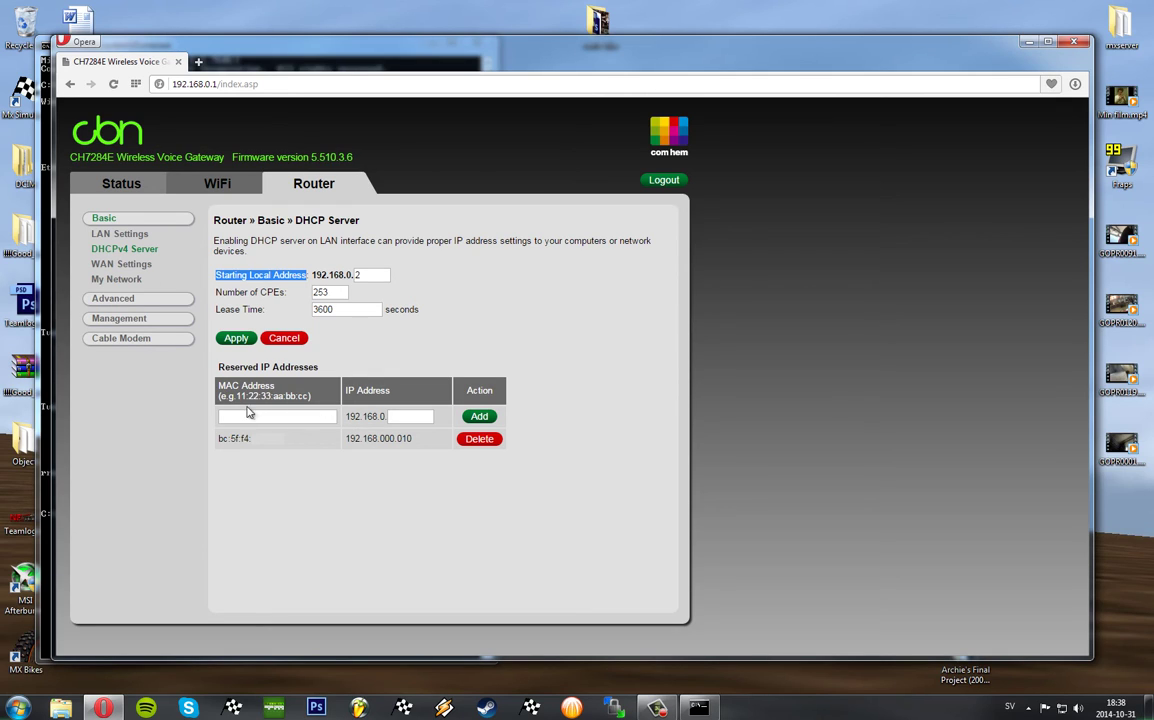
left_click_drag(219, 386, 230, 386)
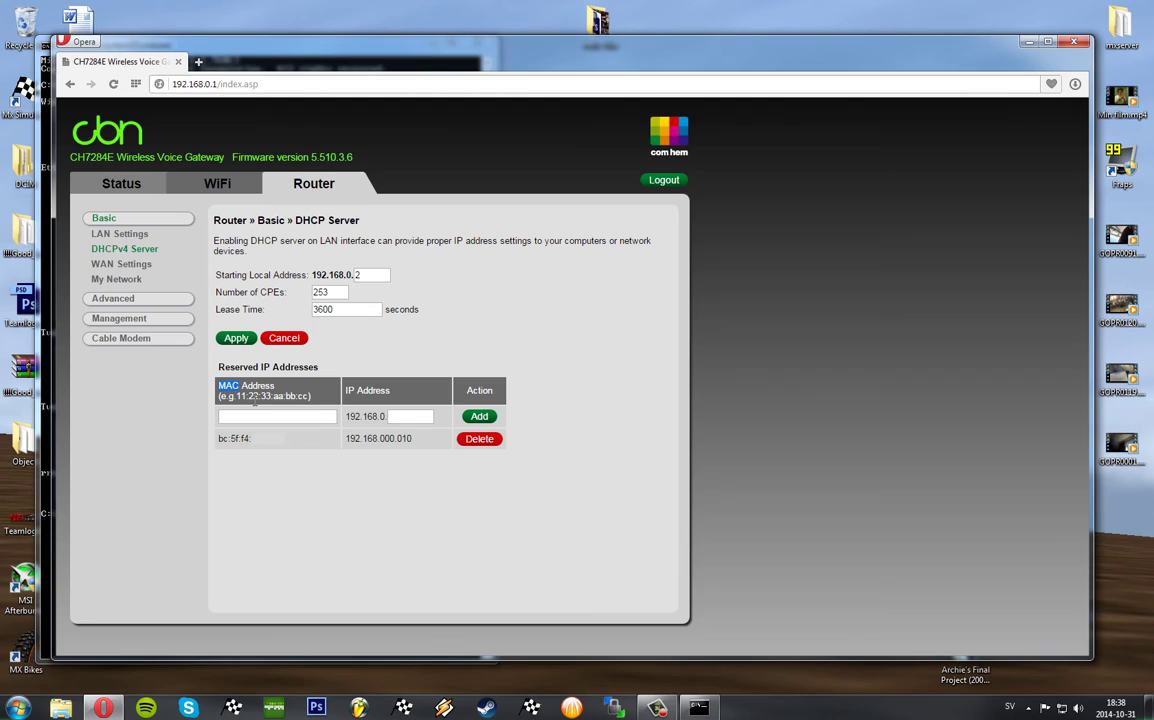
left_click(314, 417)
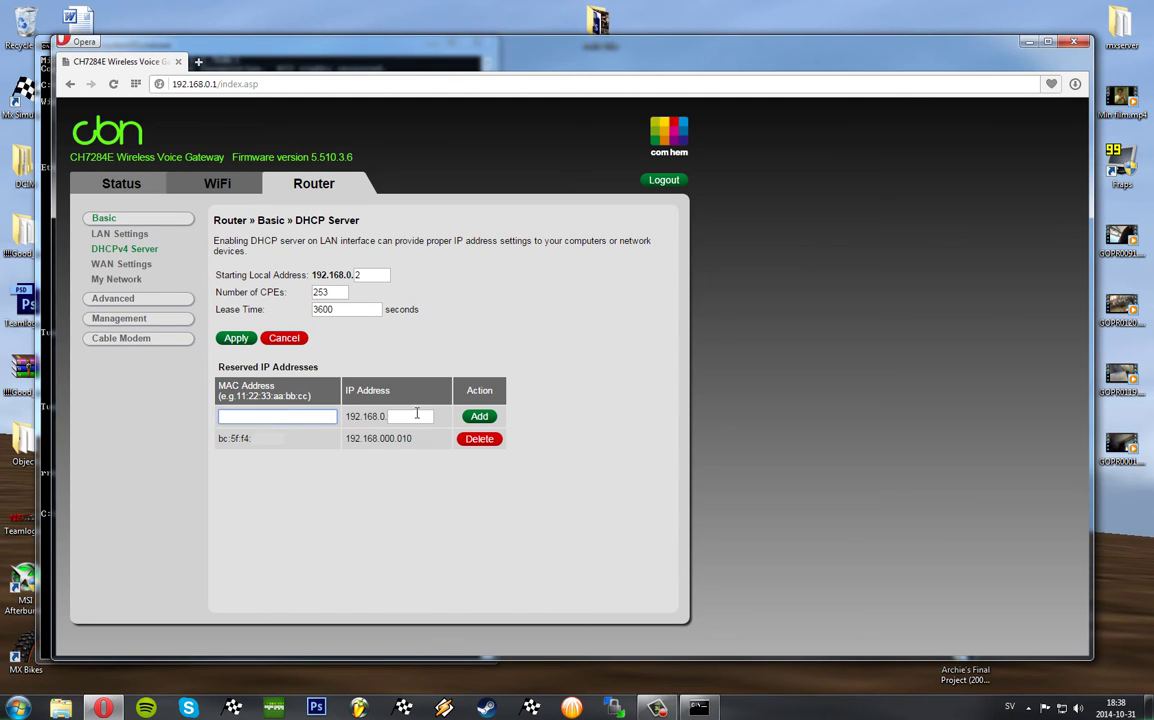
left_click_drag(219, 386, 273, 396)
left_click(238, 374)
left_click_drag(252, 438, 200, 438)
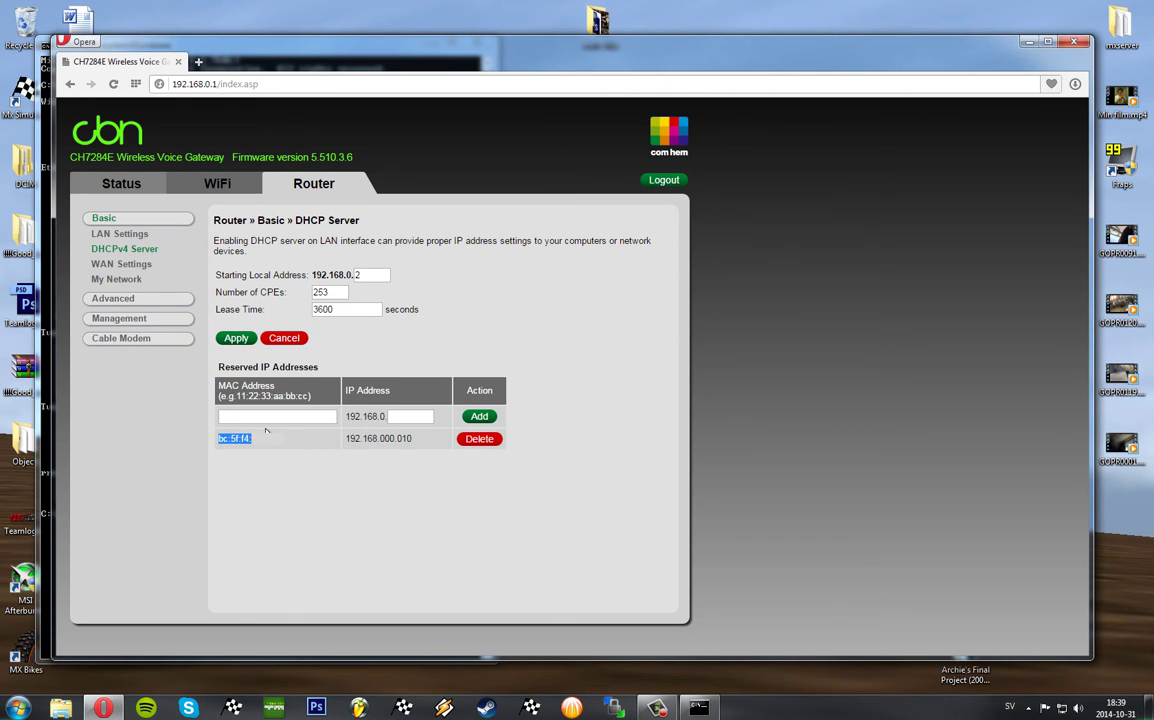
Switch to the command prompt, clear it and run ipconfig /all to read the network adapter's physical address.
left_click(93, 436)
left_click(40, 373)
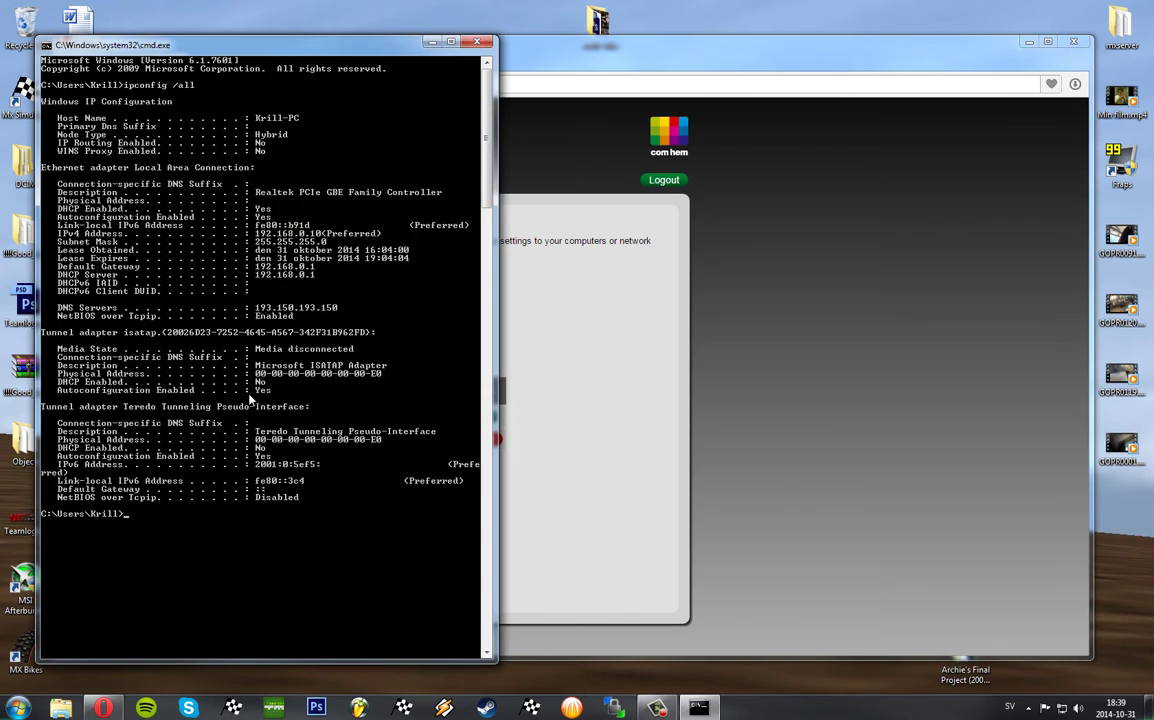
type("cls")
key("Return")
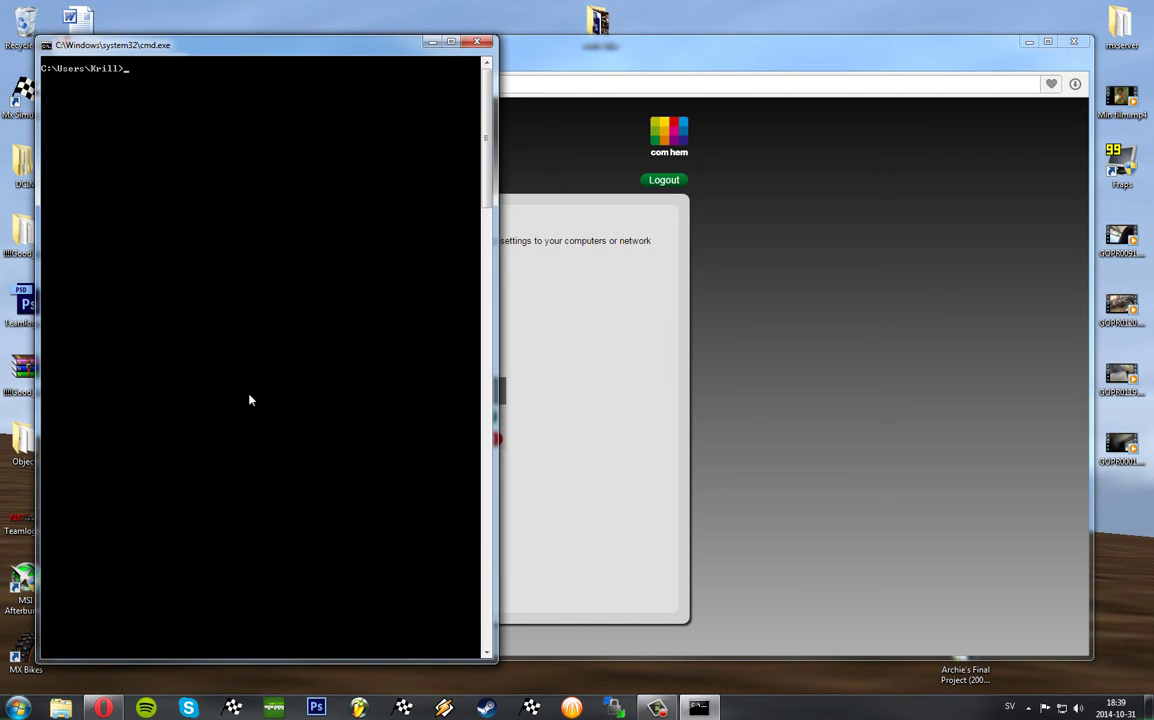
type("ipconfig /all")
key("Return")
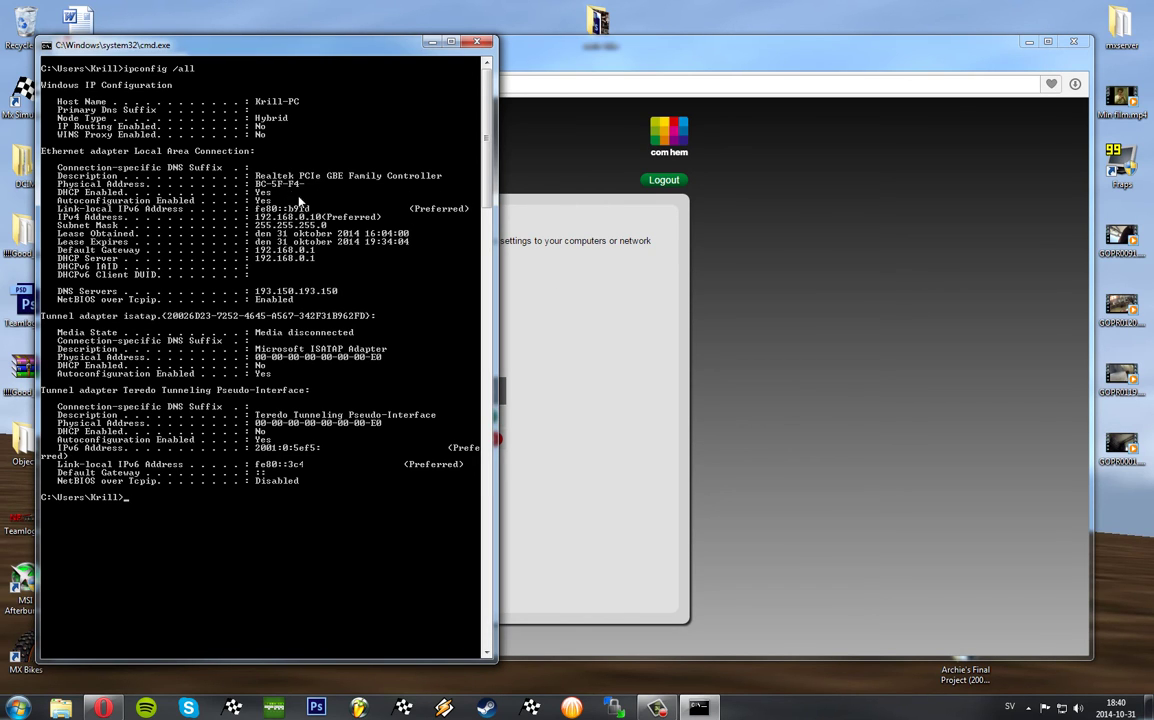
Return to the router page in Opera and check the MAC address of the existing reservation.
left_click(605, 256)
left_click(45, 207)
key("alt+Tab")
left_click(45, 243)
left_click(628, 211)
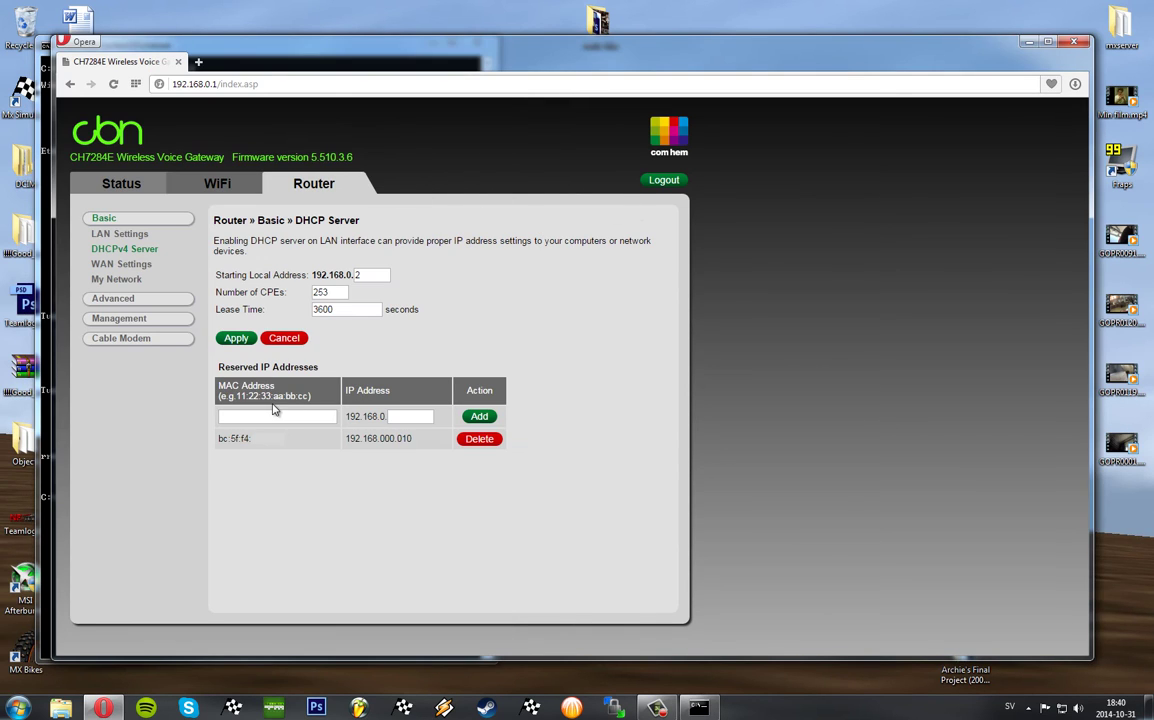
left_click_drag(217, 438, 251, 438)
left_click(221, 438)
Add a sample reservation of 192.168.0.99 for MAC address ab:4d:25:9a:ee:12 and delete it again.
left_click(237, 413)
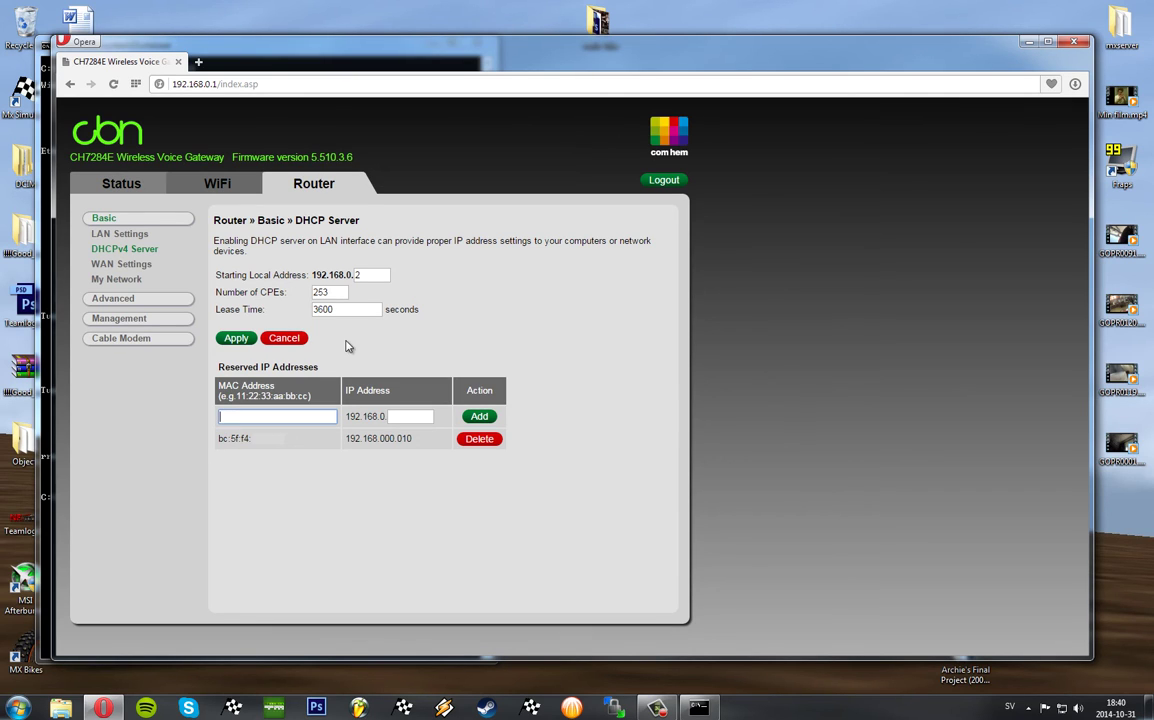
type("ab:4d:25:9a:ee:12")
left_click_drag(291, 417, 203, 421)
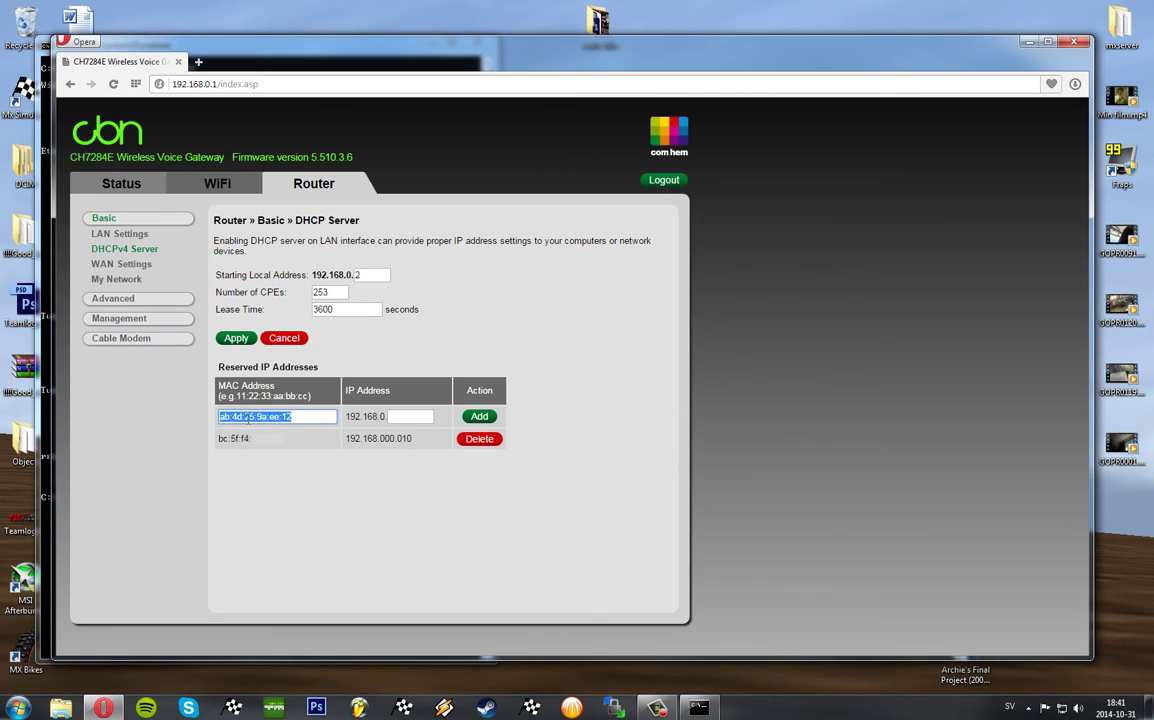
left_click(398, 417)
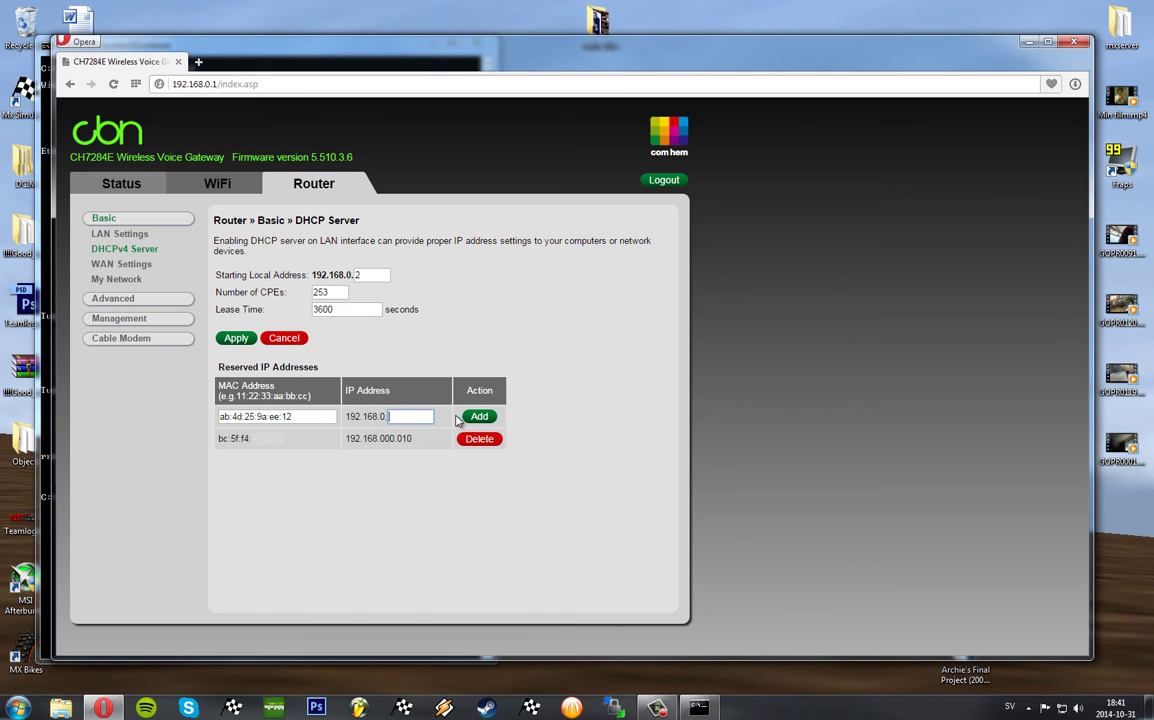
type("99")
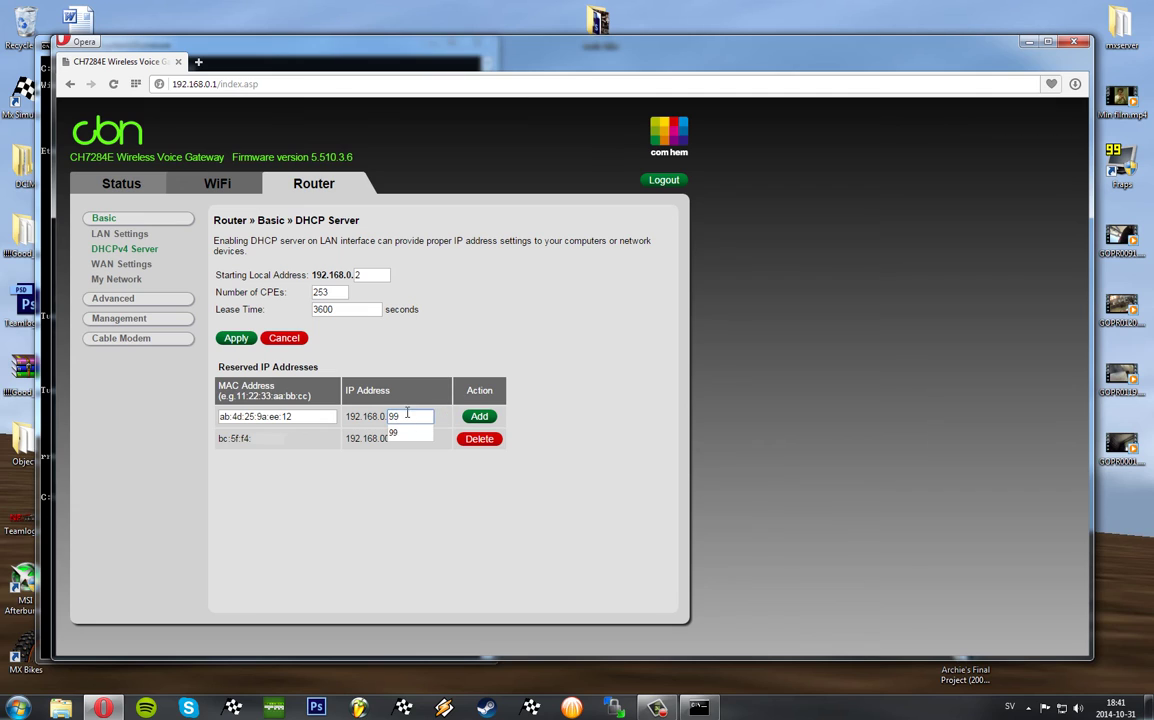
left_click(482, 418)
left_click(485, 418)
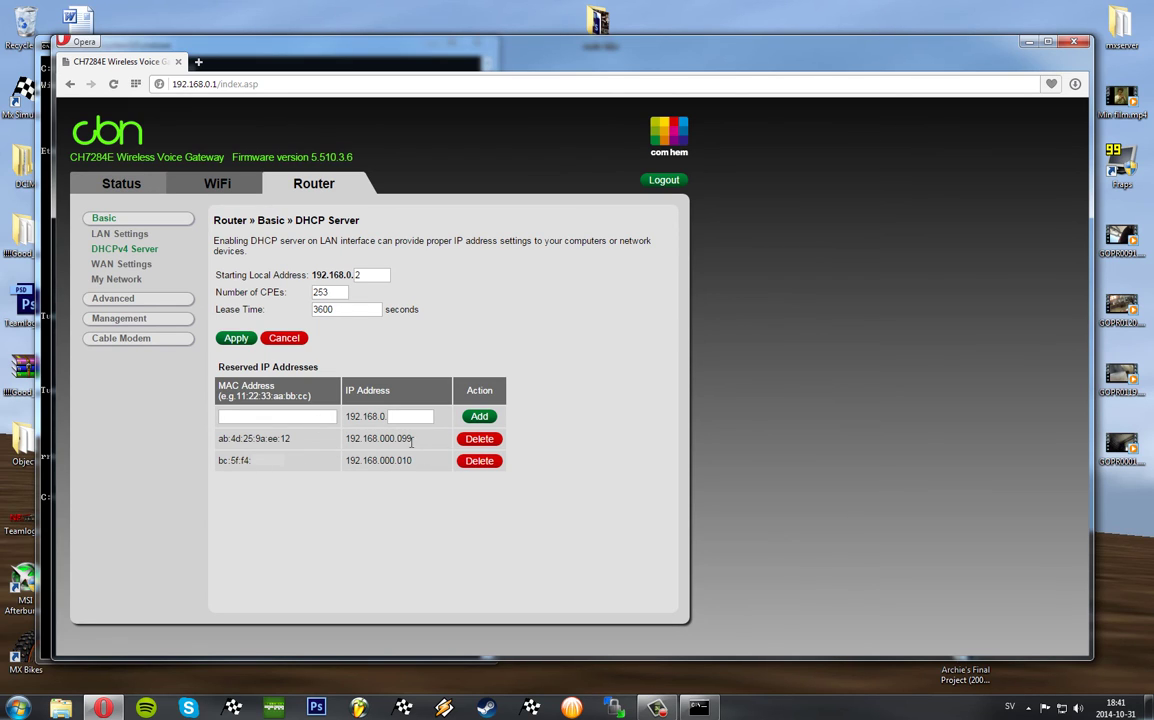
left_click(481, 441)
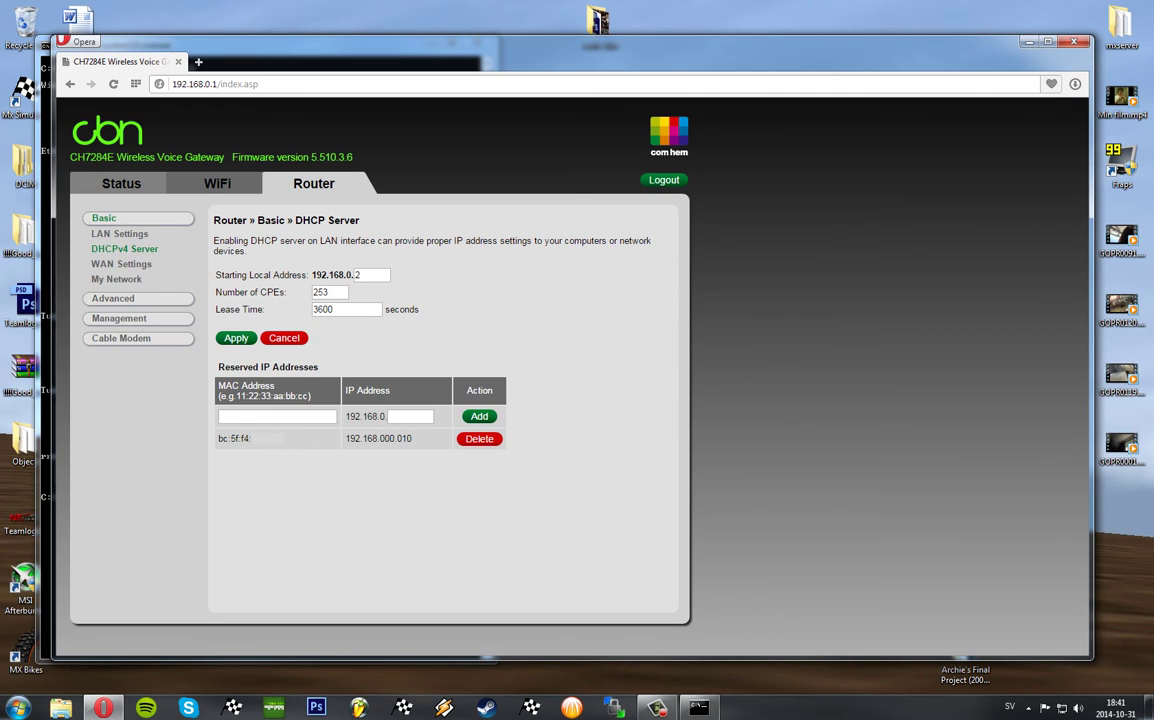
Copy the MAC address of the 192.168.000.010 reservation and delete that reservation.
left_click_drag(276, 441, 217, 441)
key("ctrl+c")
left_click(478, 439)
Add a reservation of 192.168.0.55 for the copied MAC address.
left_click(327, 417)
key("ctrl+v")
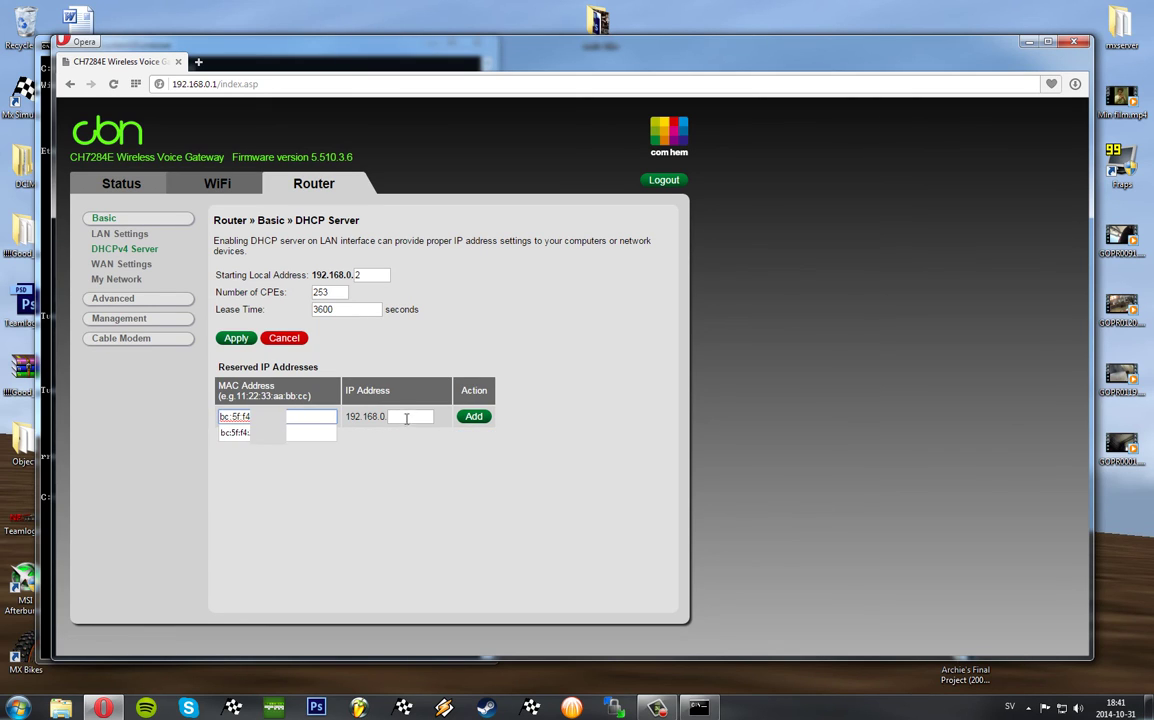
left_click(410, 417)
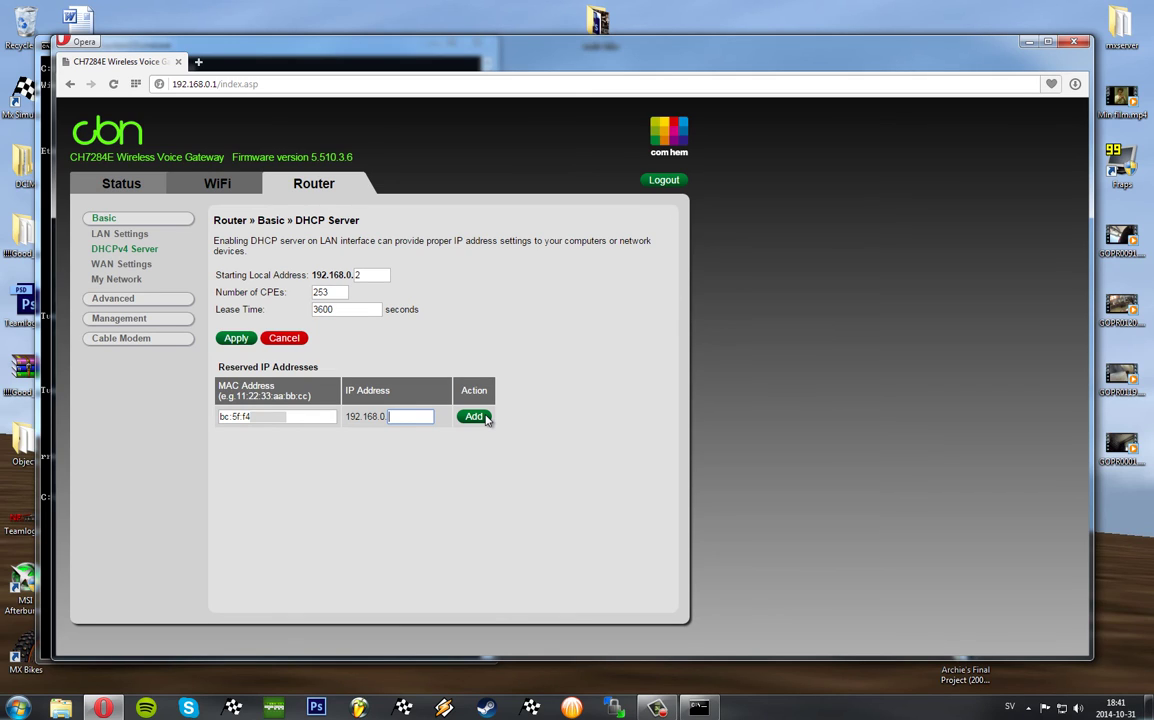
type("55")
left_click(478, 418)
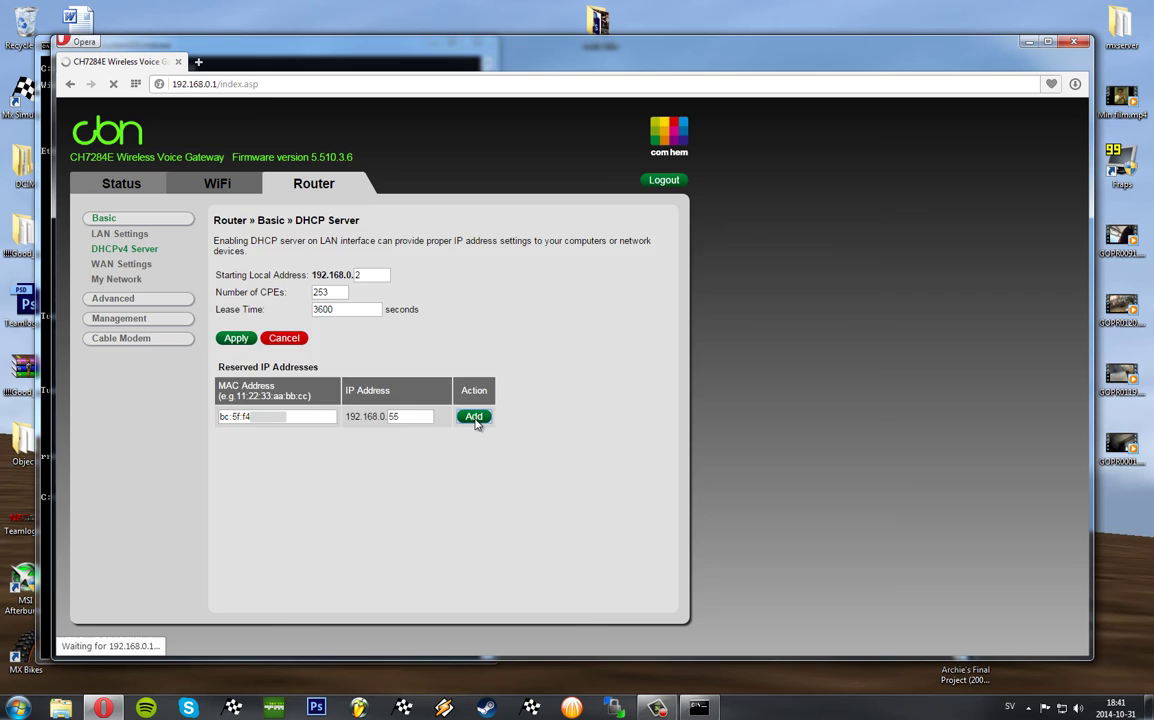
Switch to the command prompt, clear it and run ipconfig /all to check the computer's current IPv4 address.
left_click(50, 343)
type("cls")
key("Return")
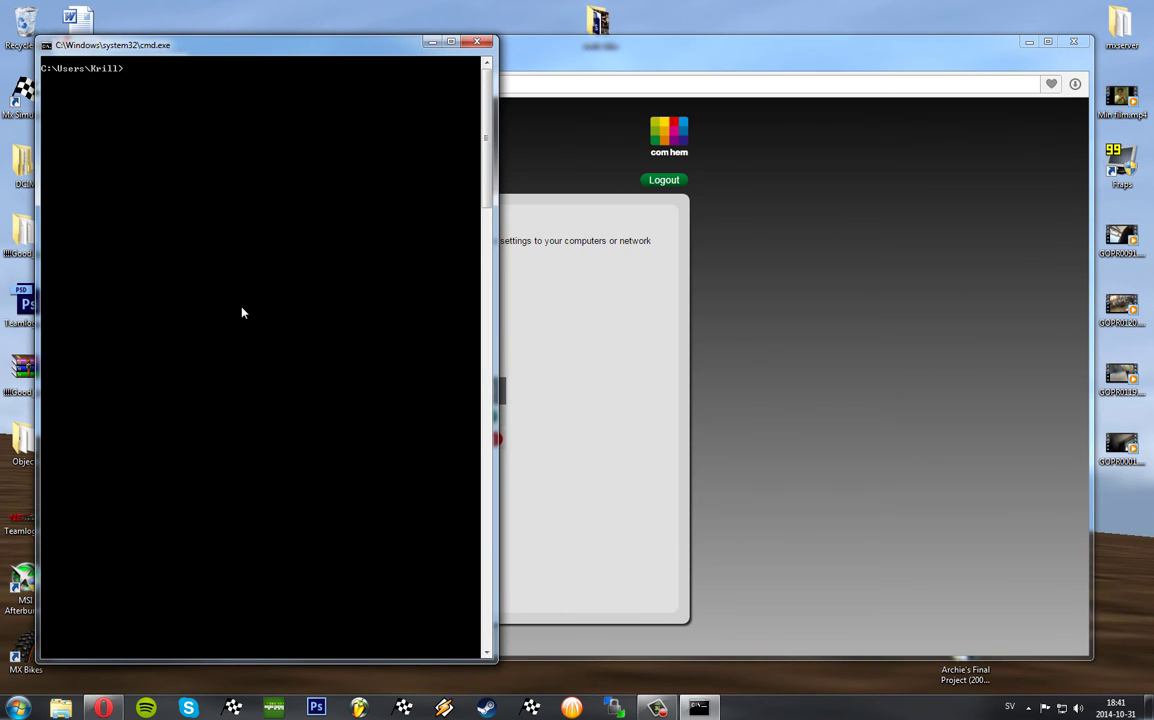
type("ipconfig (/")
key("BackSpace")
type("/all")
key("Return")
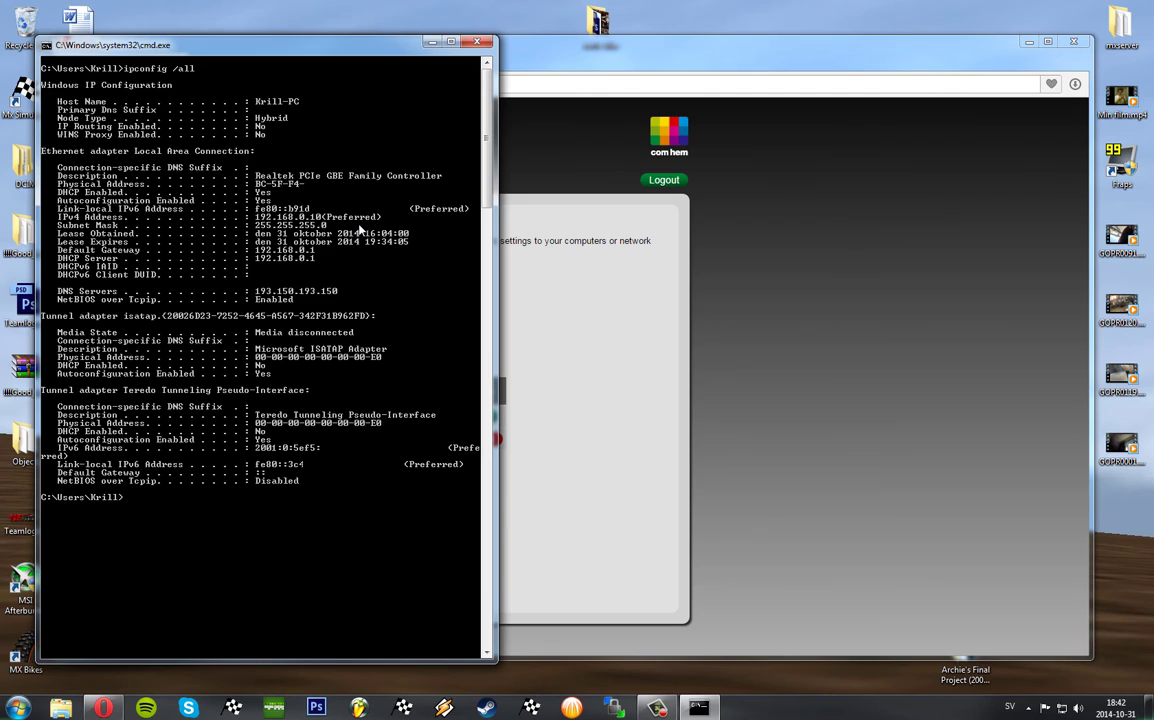
Clear the command prompt and release the computer's IP address with ipconfig /release.
type("cls")
key("Return")
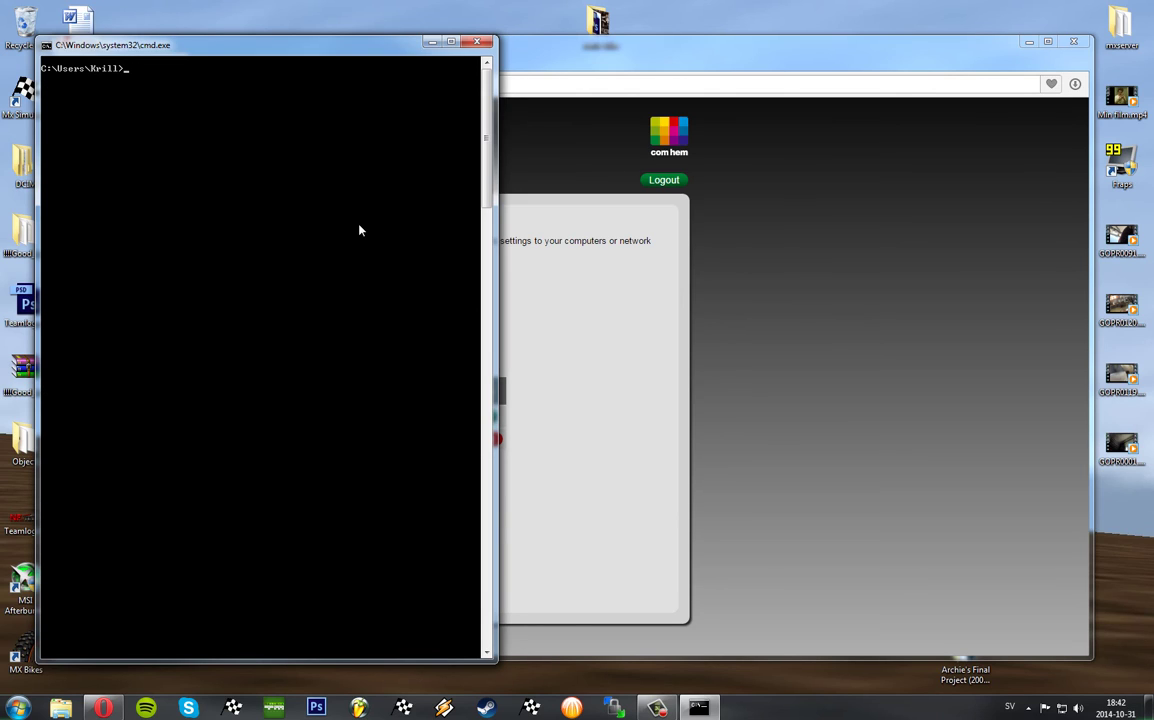
type("ipconfig /release")
key("Return")
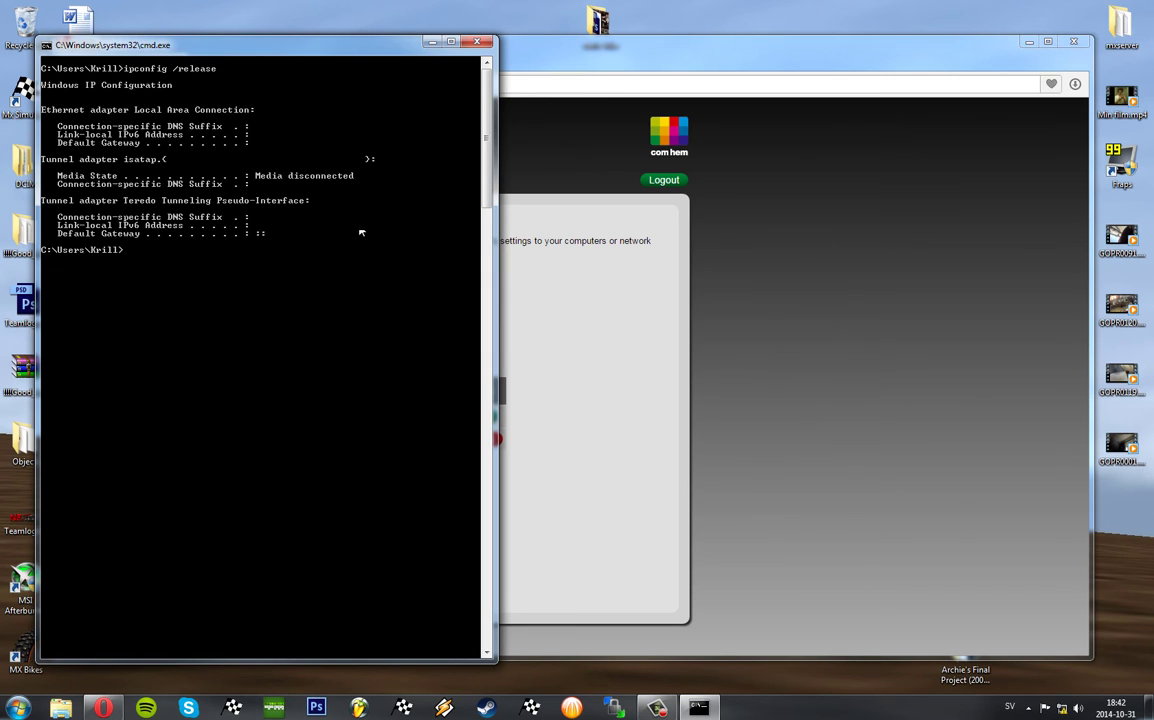
Request a new IP address for the computer with ipconfig /renew.
type("ipci")
type("onfig")
type(" /renew")
key("Return")
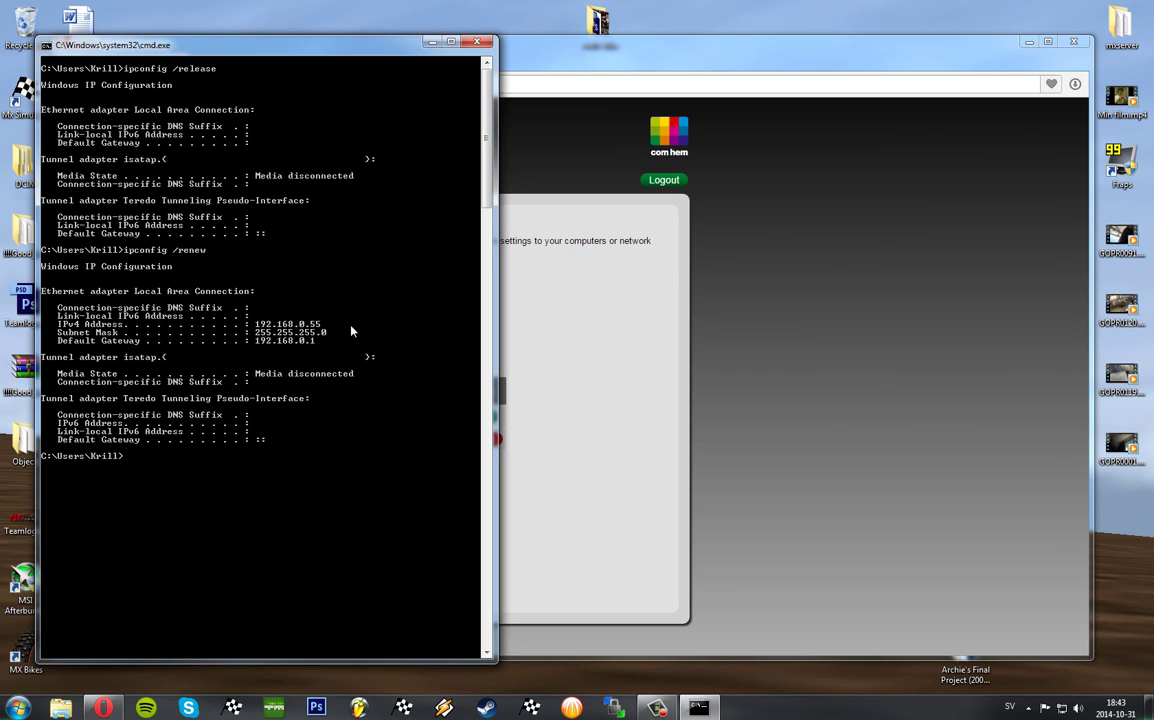
Switch back to the router in Opera, open its port forwarding rules and check their local IP addresses.
key("alt+Tab")
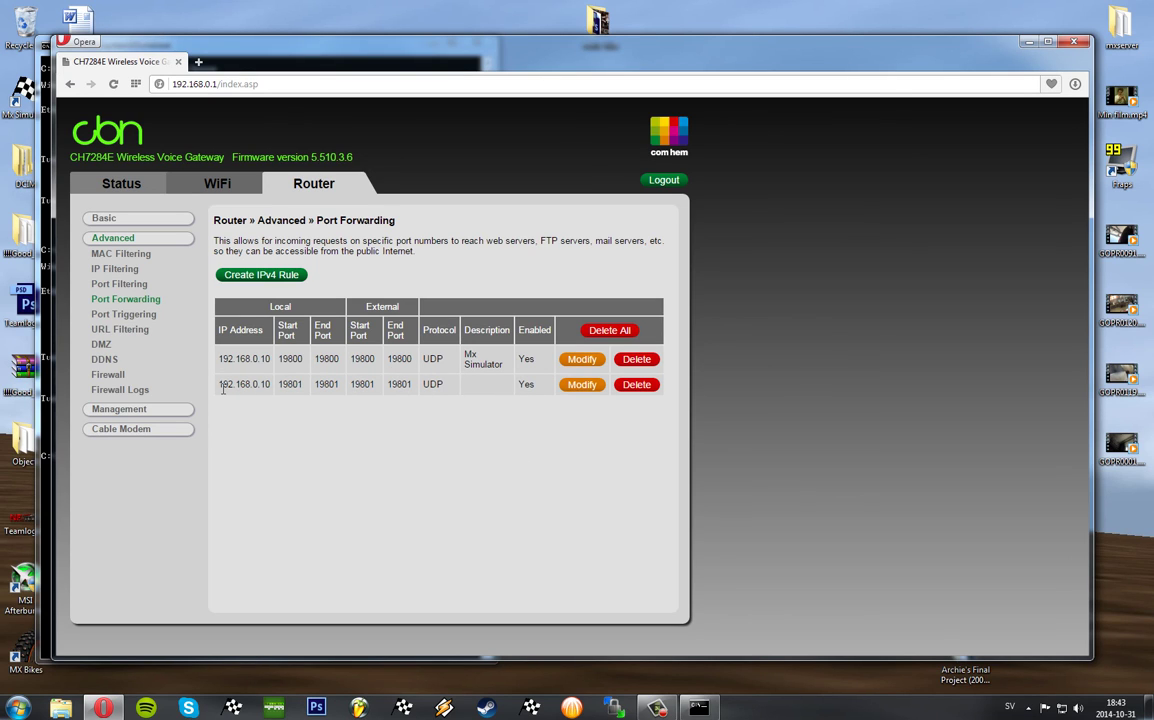
left_click_drag(218, 385, 254, 361)
left_click(269, 384)
left_click(277, 371)
right_click(222, 361)
left_click(220, 362)
left_click(252, 358)
Review the MX Simulator rule's protocol, description and enabled state, and the port forwarding page's explanatory text.
left_click_drag(416, 359, 512, 366)
left_click(289, 358)
double_click(442, 362)
left_click(470, 358)
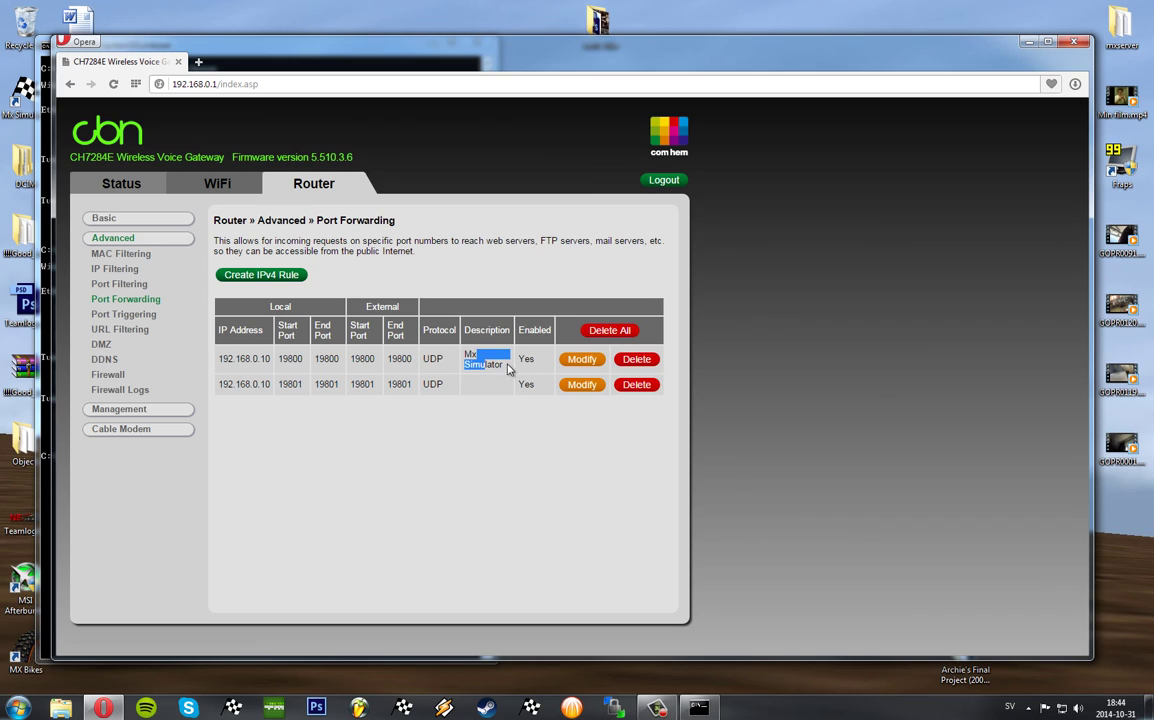
double_click(522, 359)
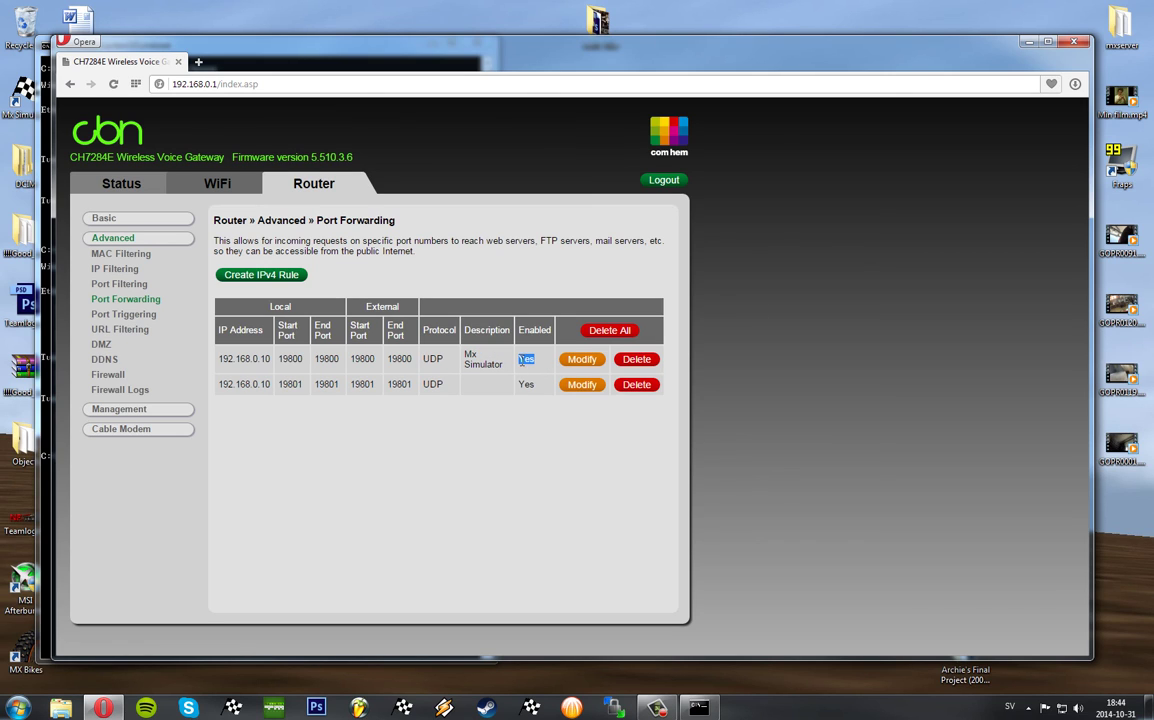
left_click(544, 365)
triple_click(332, 240)
left_click(330, 234)
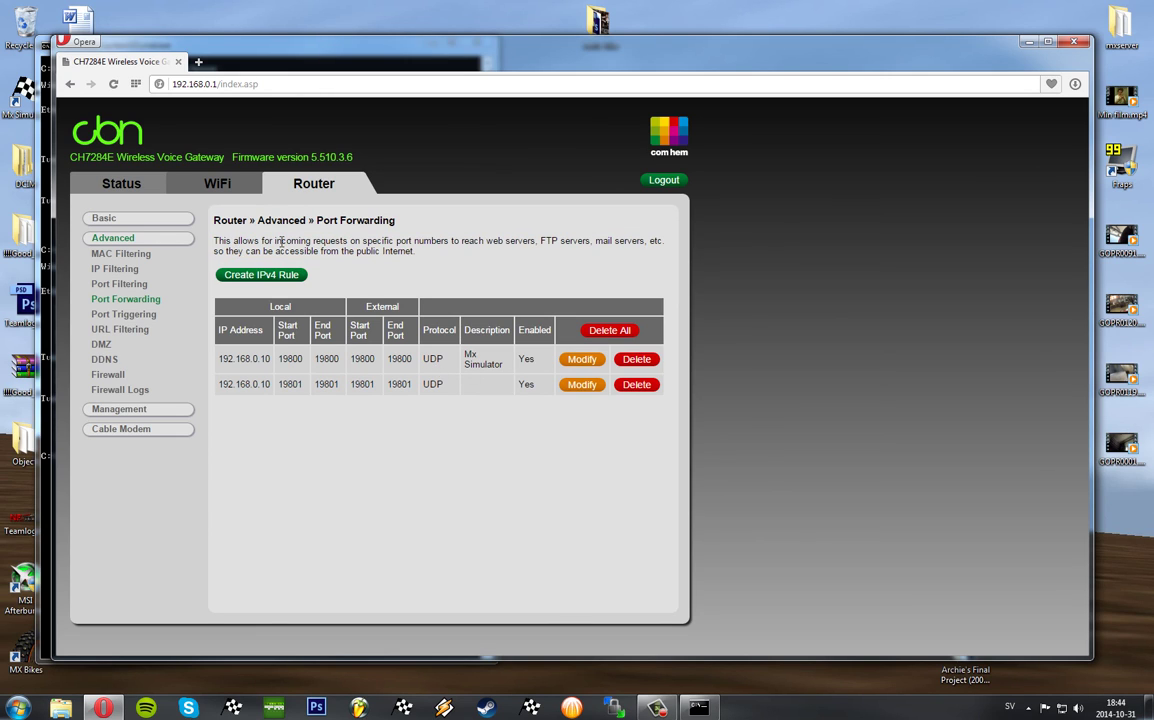